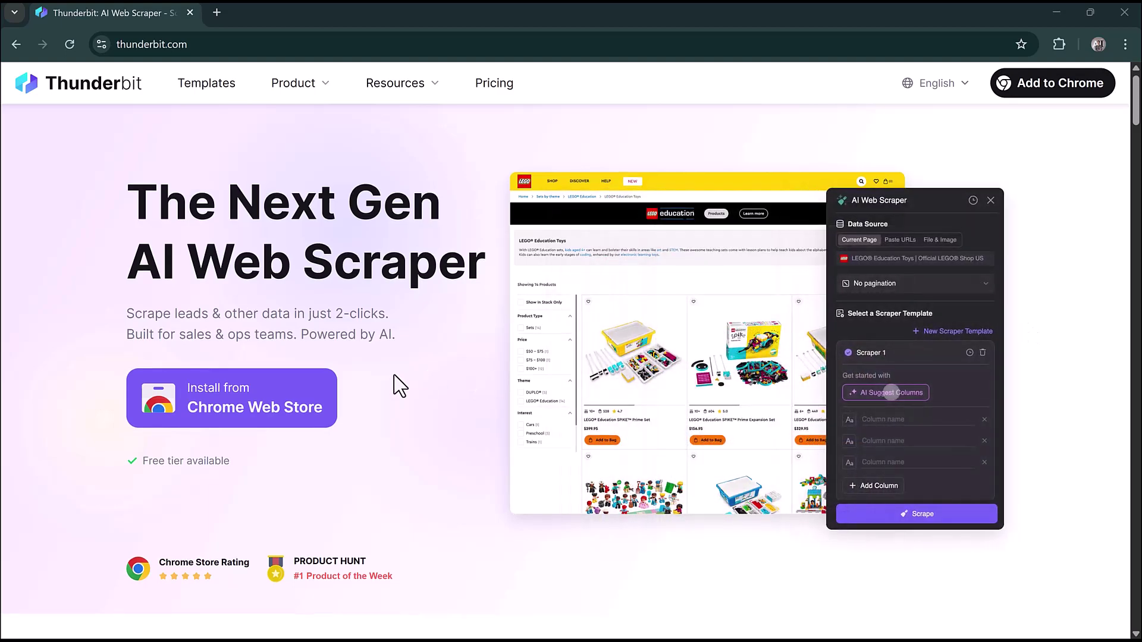
pyautogui.scroll(-1, 399, 386)
pyautogui.scroll(-2, 572, 357)
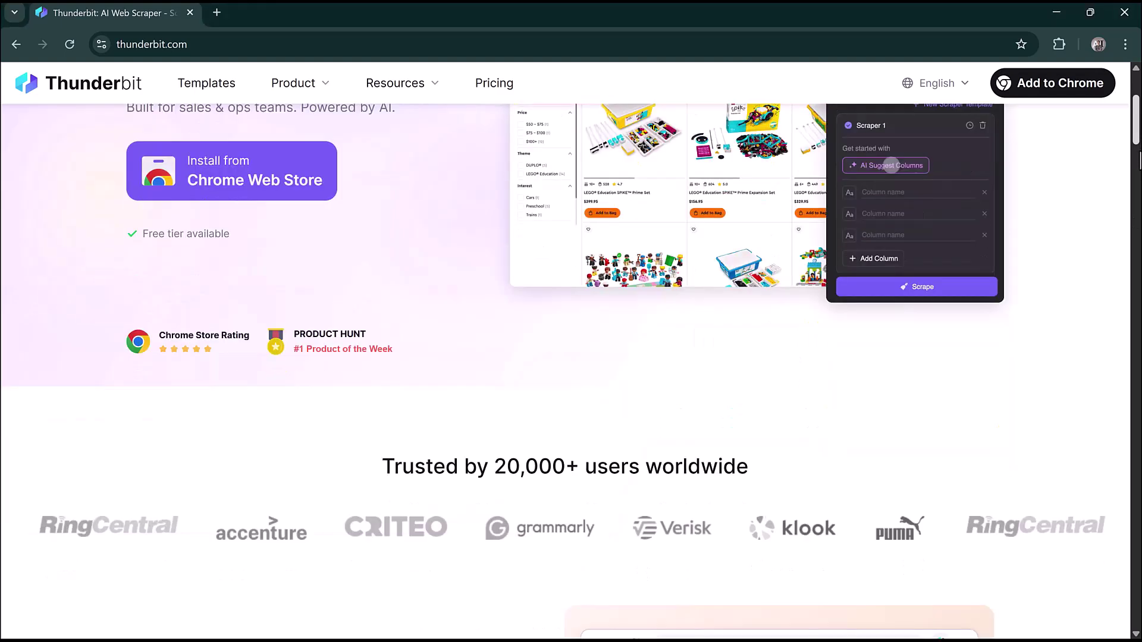
pyautogui.scroll(-2, 571, 357)
pyautogui.scroll(-3, 571, 357)
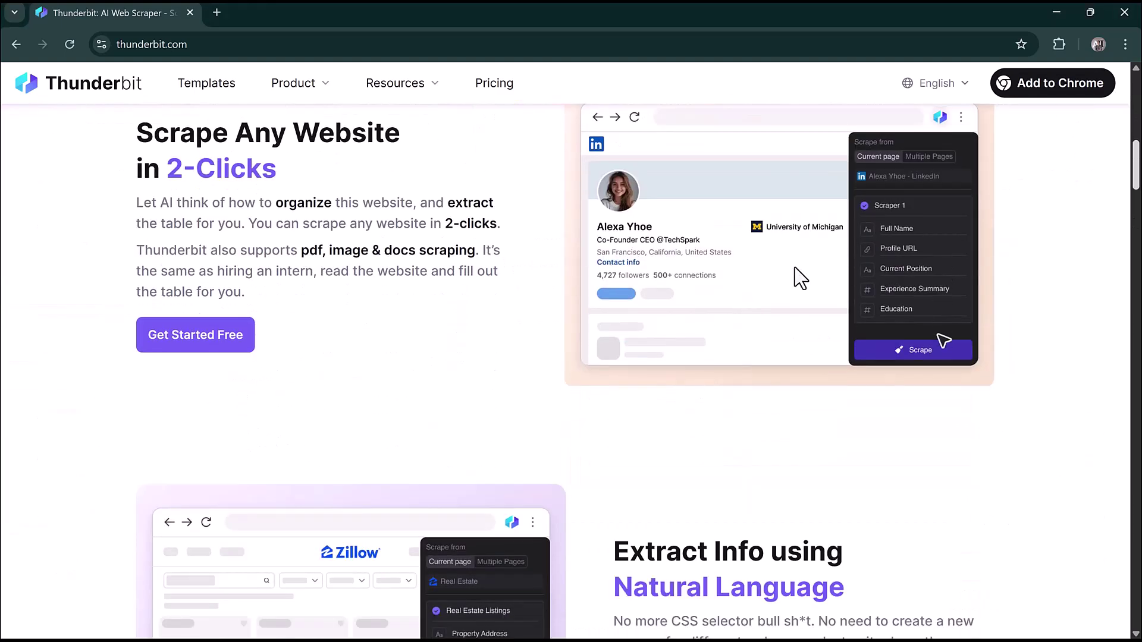
pyautogui.scroll(-1, 646, 358)
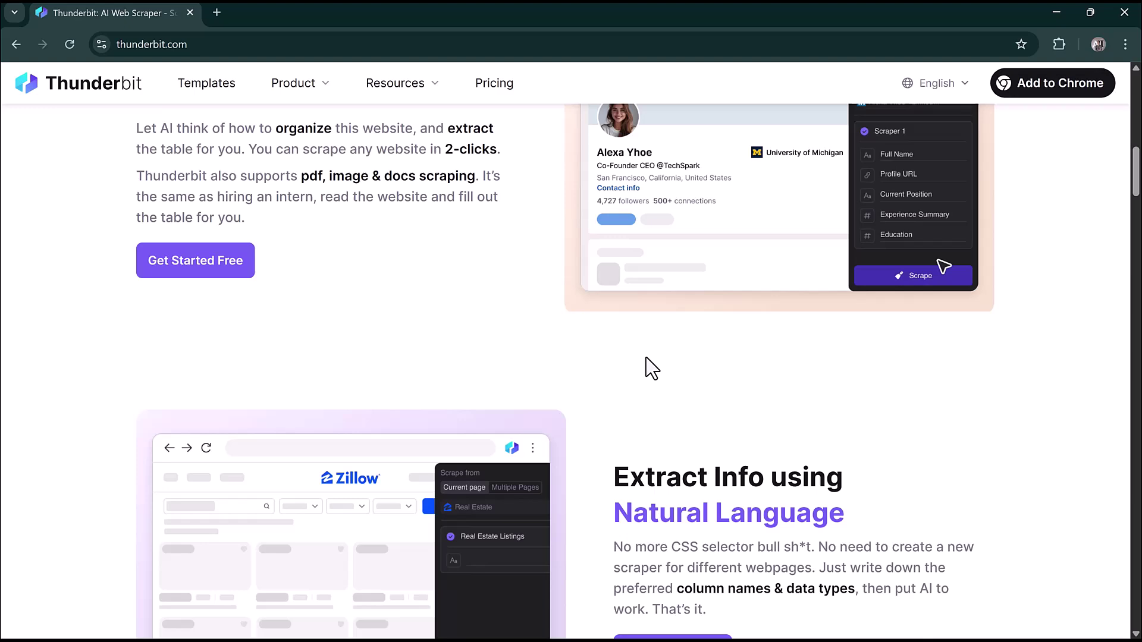
pyautogui.scroll(-2, 647, 357)
pyautogui.scroll(-2, 651, 365)
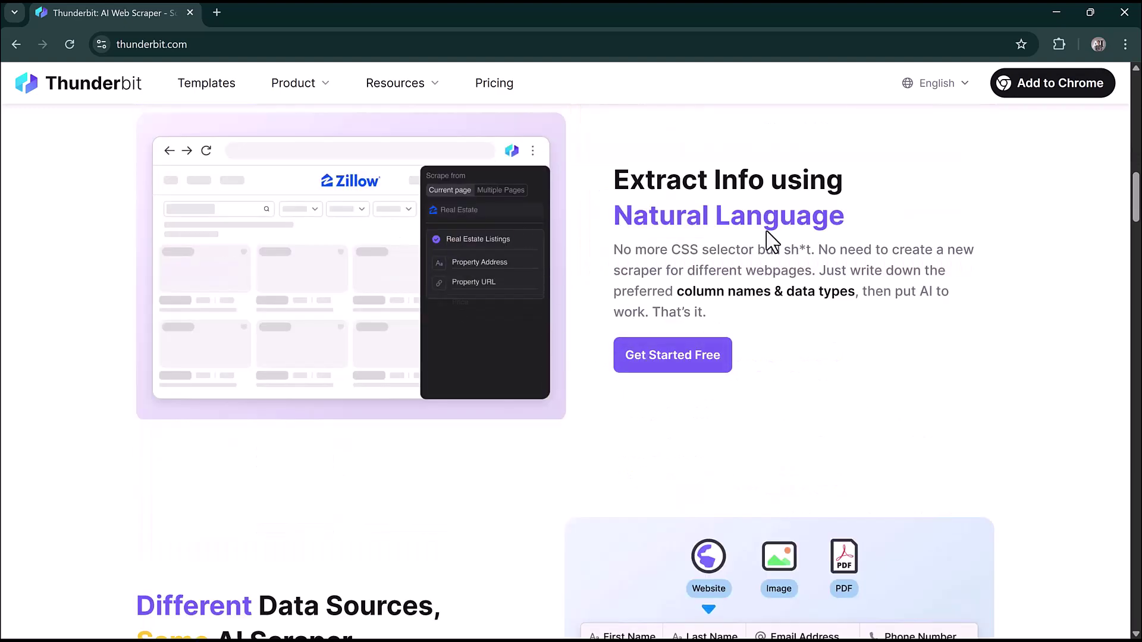
pyautogui.scroll(-3, 787, 357)
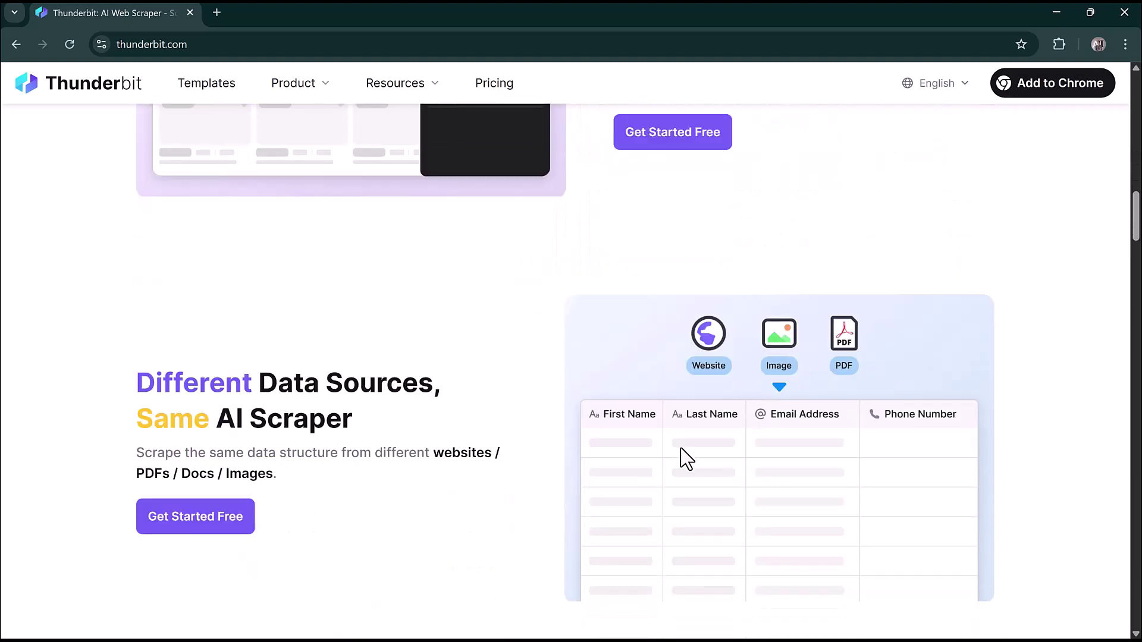
pyautogui.scroll(-2, 684, 457)
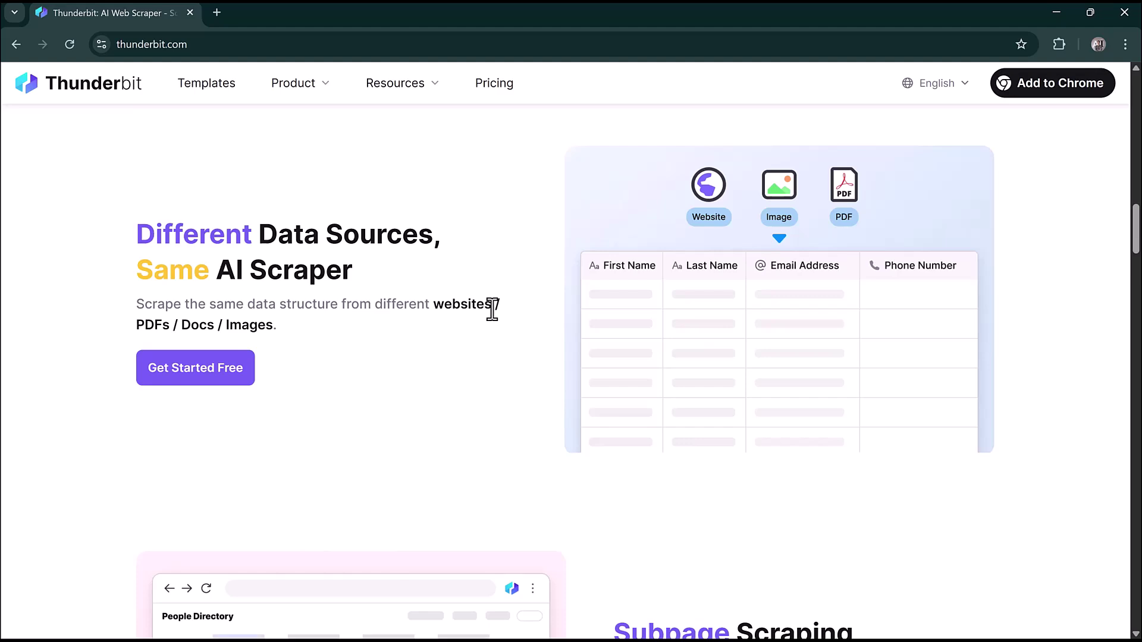
pyautogui.scroll(-5, 493, 308)
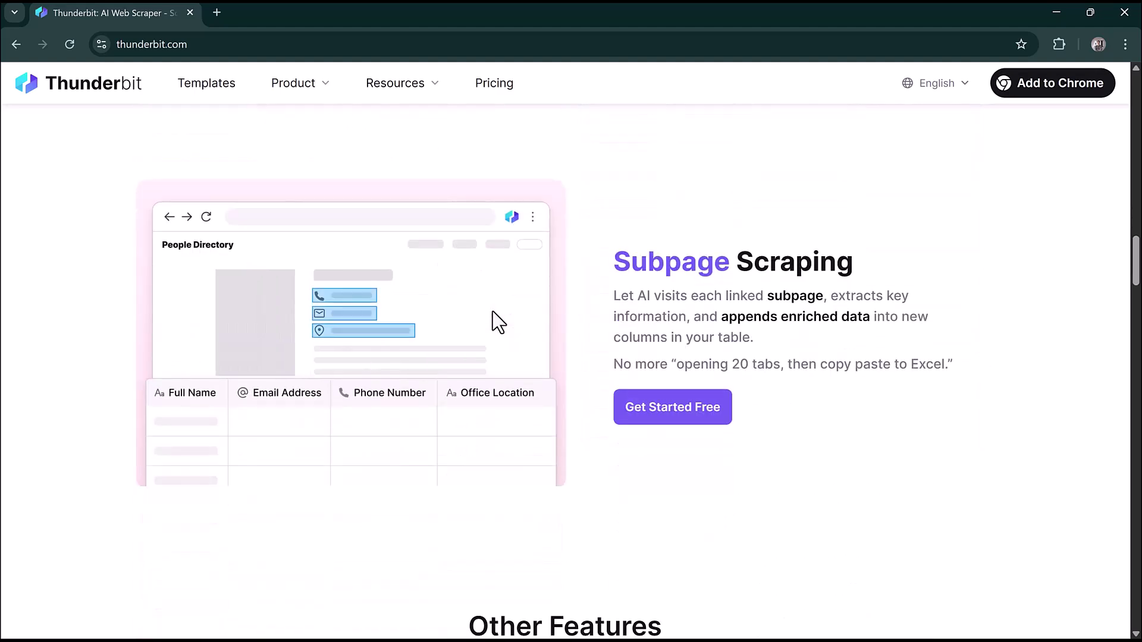
pyautogui.scroll(-1, 493, 312)
pyautogui.scroll(-3, 492, 313)
pyautogui.scroll(-3, 493, 313)
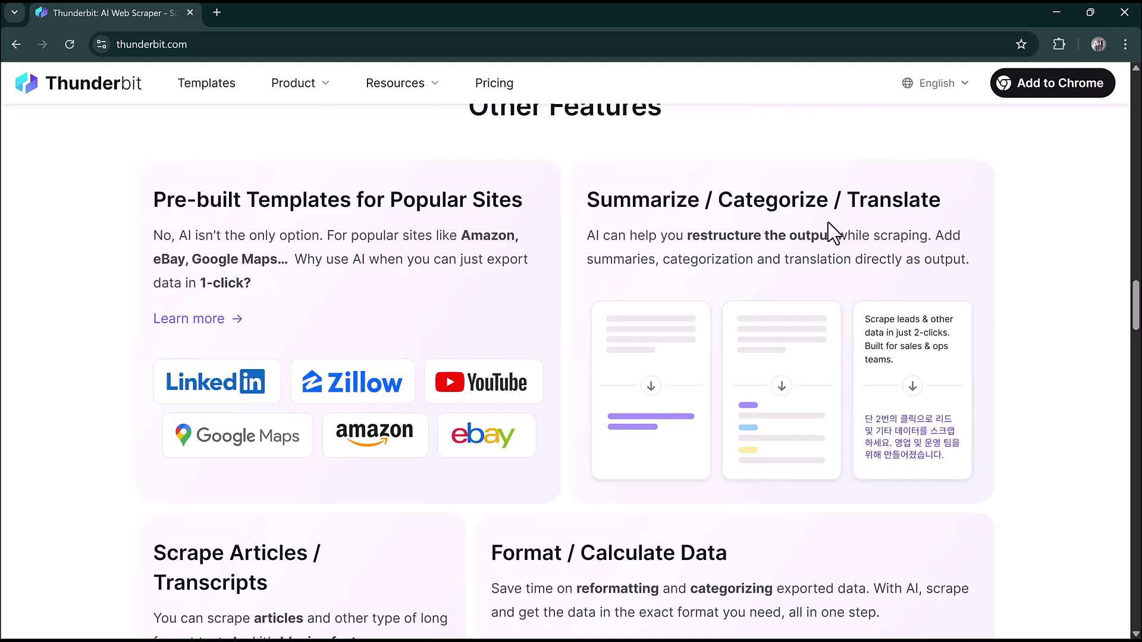
pyautogui.scroll(-4, 853, 277)
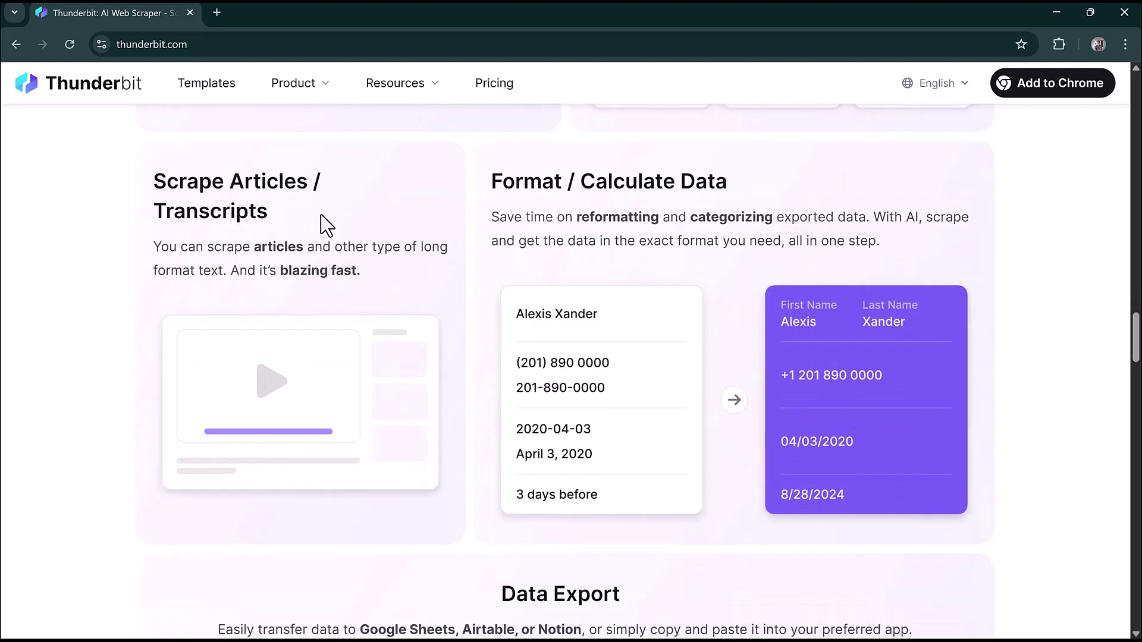
pyautogui.scroll(-3, 661, 238)
pyautogui.scroll(-2, 665, 236)
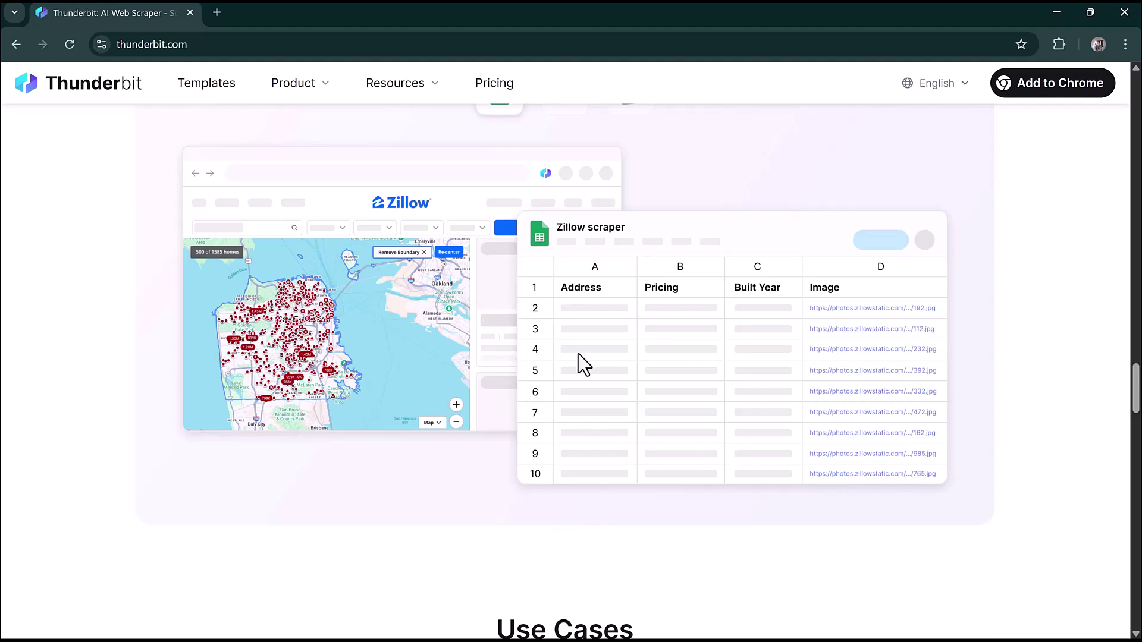
pyautogui.scroll(-3, 679, 411)
pyautogui.scroll(-2, 691, 408)
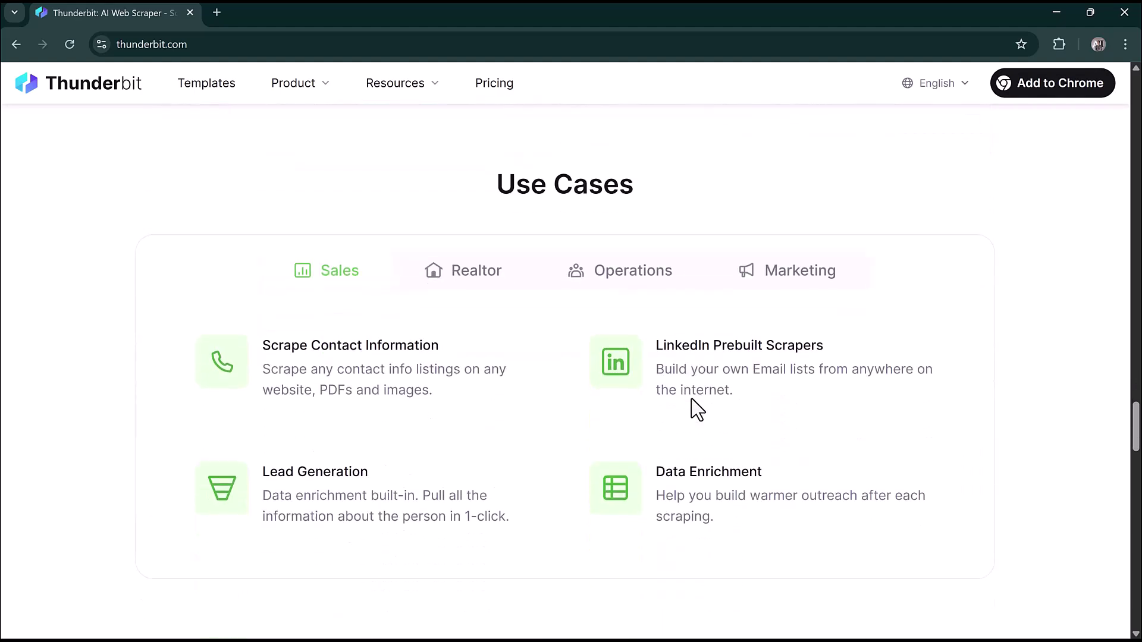
# View the Realtor, Operations and Marketing use case examples on the homepage.
pyautogui.click(473, 279)
pyautogui.click(651, 284)
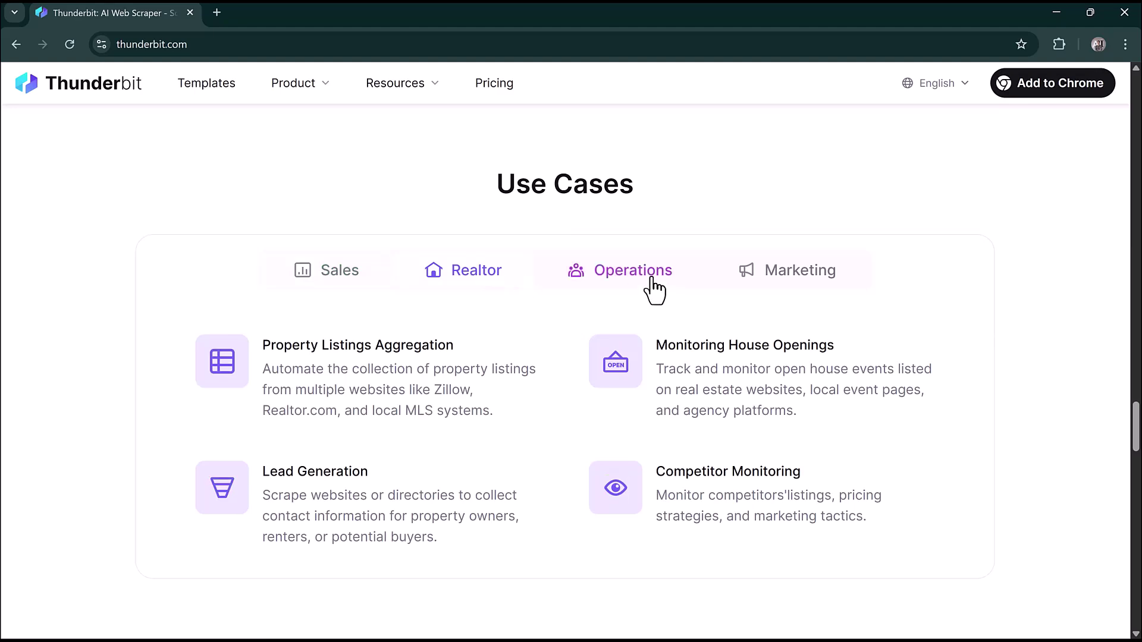
pyautogui.click(801, 272)
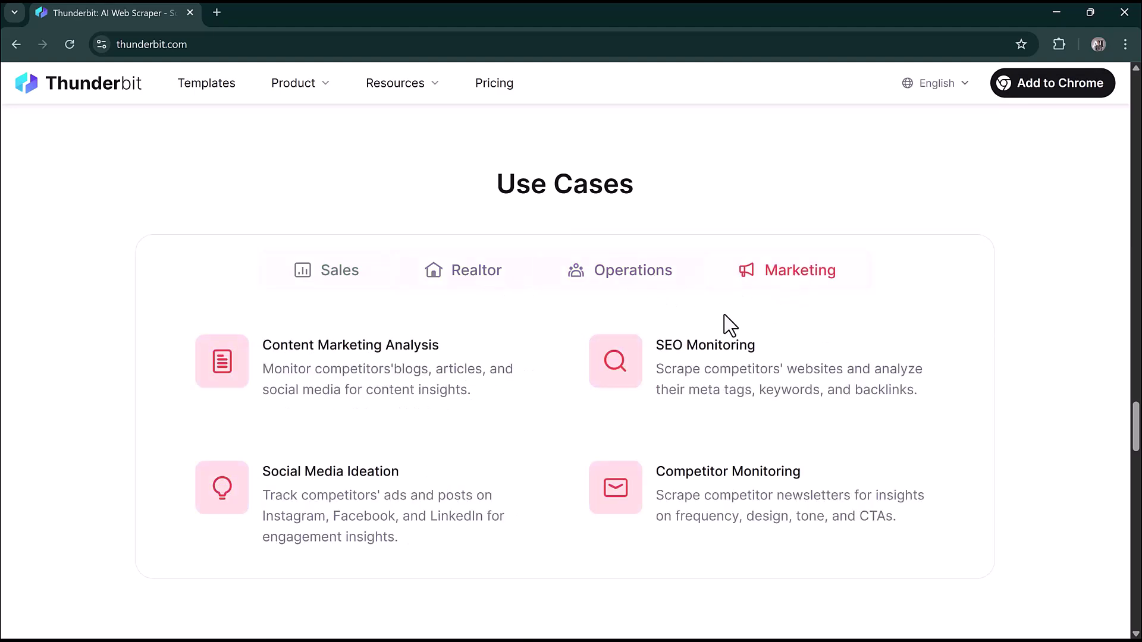
pyautogui.scroll(-2, 730, 324)
pyautogui.scroll(-3, 645, 354)
pyautogui.scroll(-3, 643, 344)
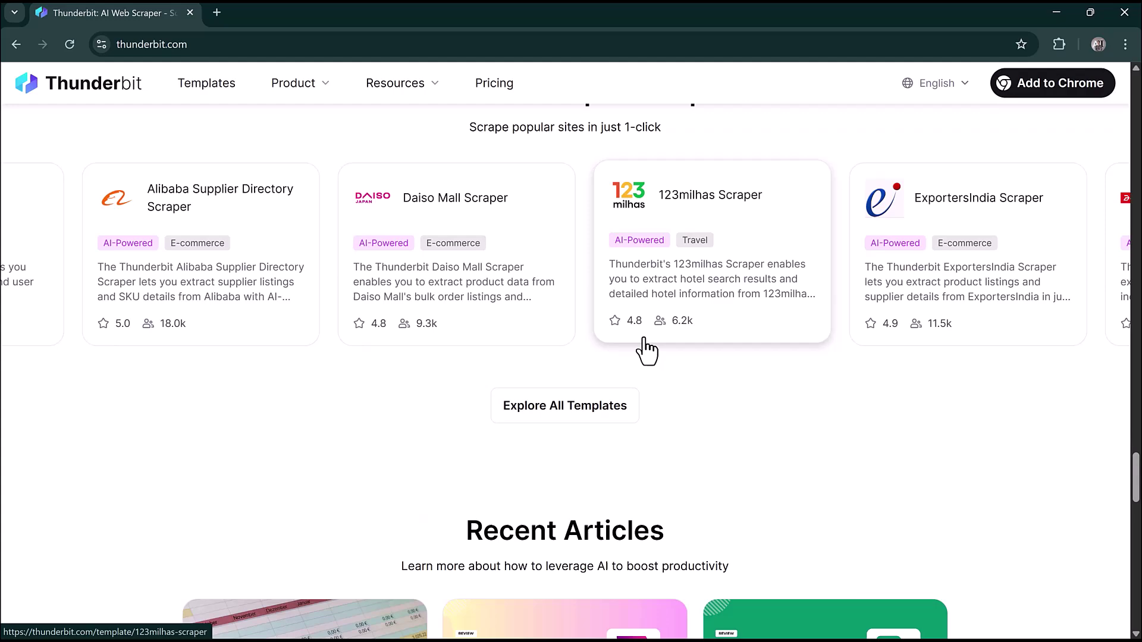
pyautogui.scroll(-3, 648, 348)
pyautogui.scroll(-3, 646, 350)
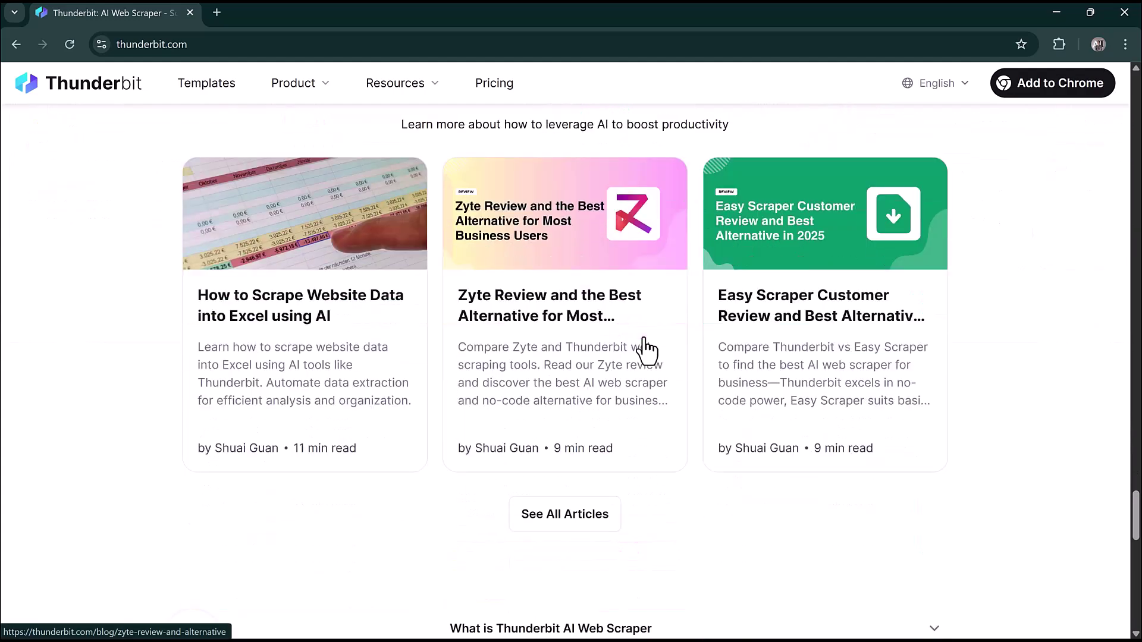
pyautogui.scroll(3, 646, 351)
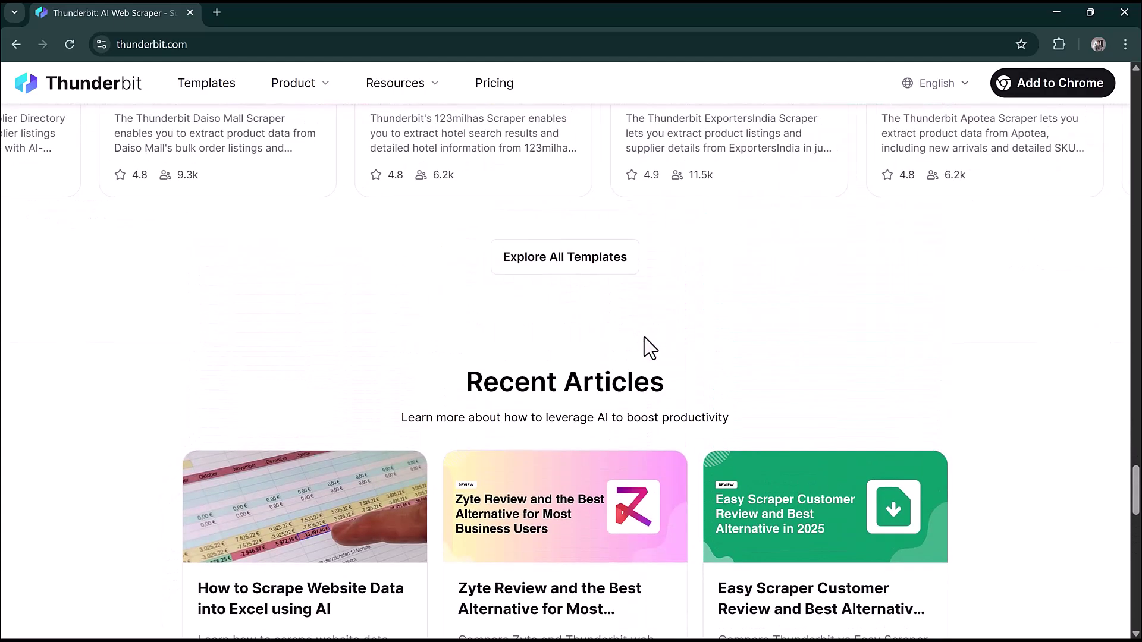
pyautogui.scroll(5, 644, 338)
pyautogui.scroll(5, 644, 338)
pyautogui.scroll(5, 644, 338)
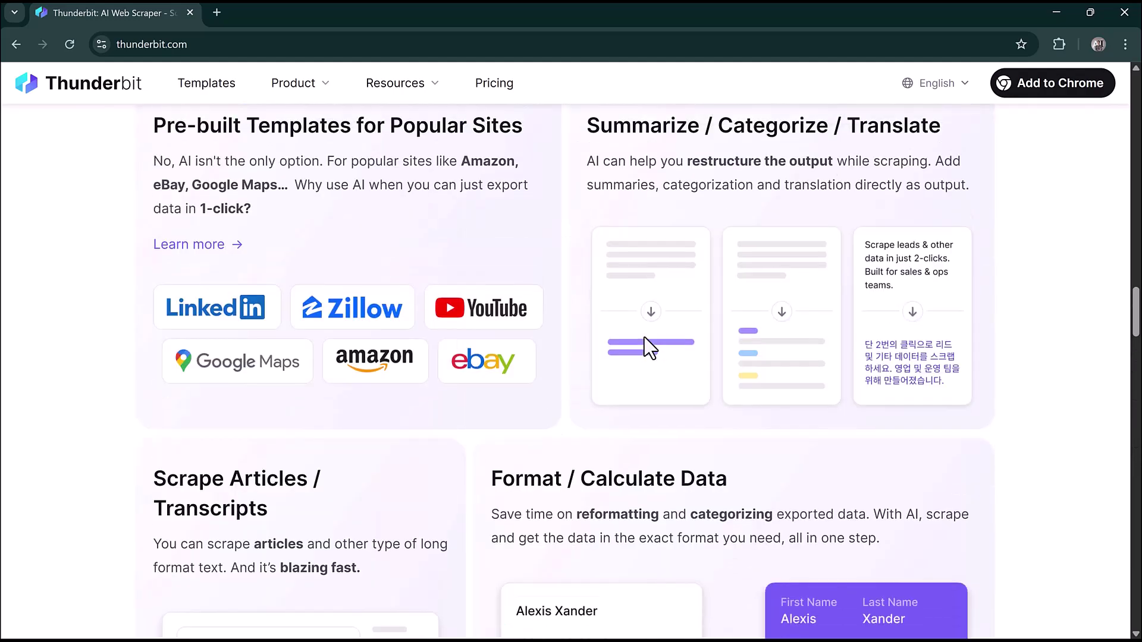
pyautogui.scroll(3, 644, 338)
pyautogui.scroll(2, 645, 337)
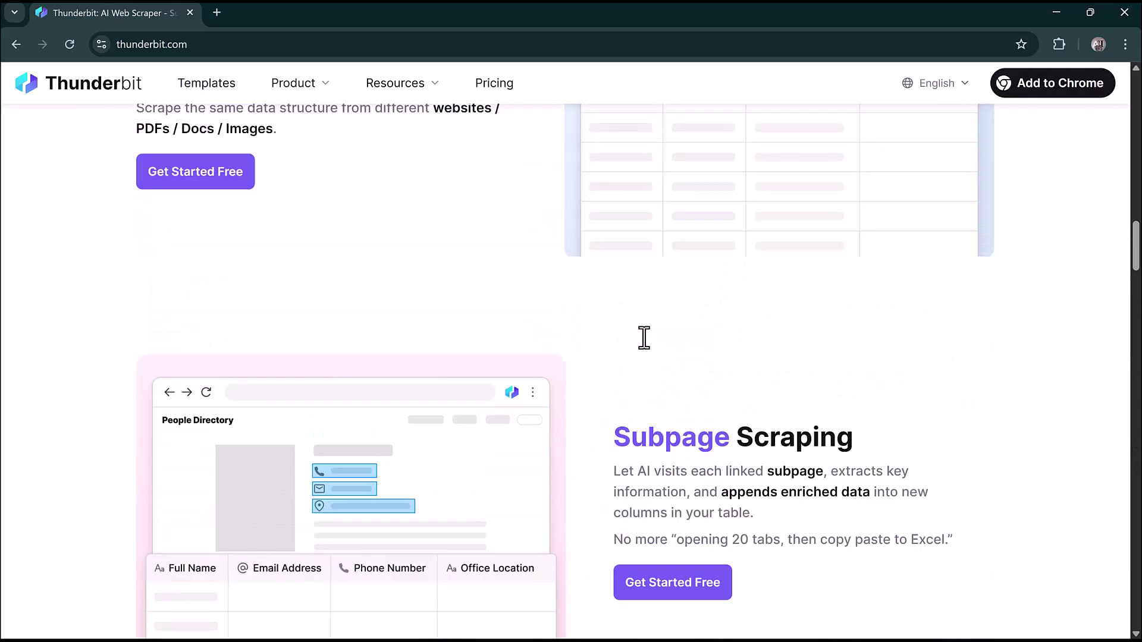
pyautogui.scroll(2, 645, 337)
pyautogui.scroll(3, 645, 338)
pyautogui.scroll(5, 645, 338)
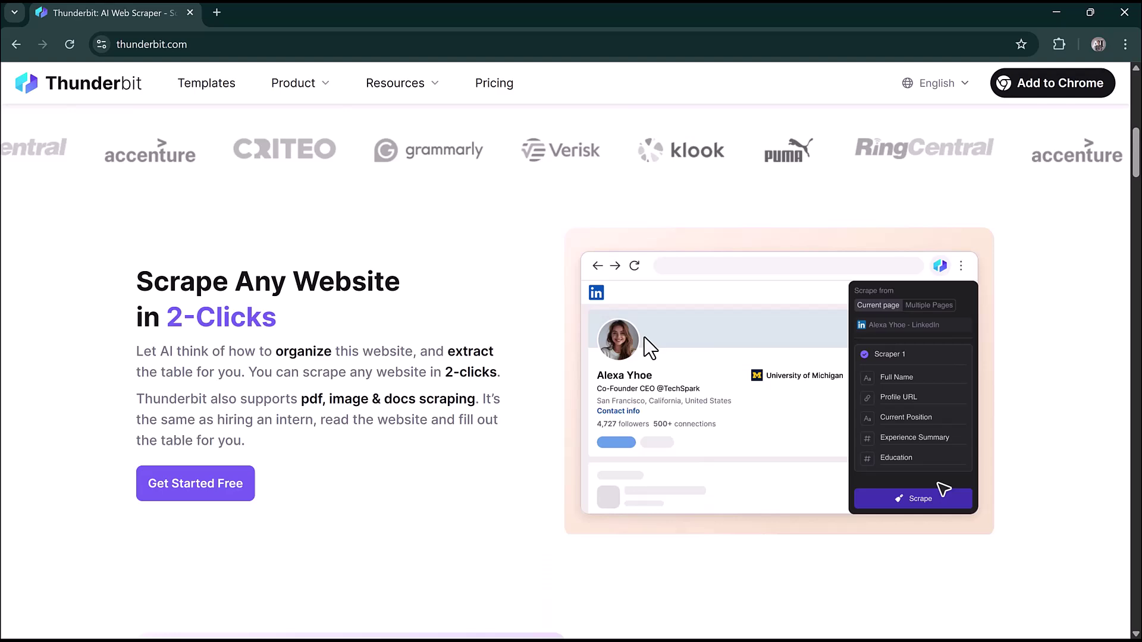
pyautogui.scroll(5, 644, 338)
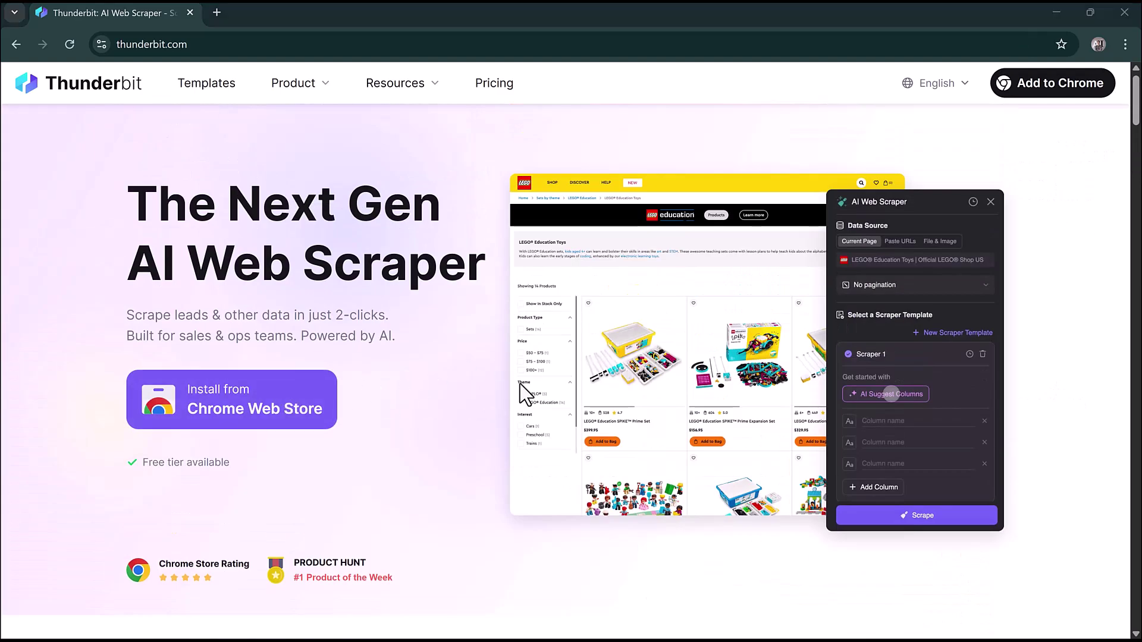
# Install the Thunderbit AI Web Scraper extension from the Chrome Web Store.
pyautogui.click(1018, 89)
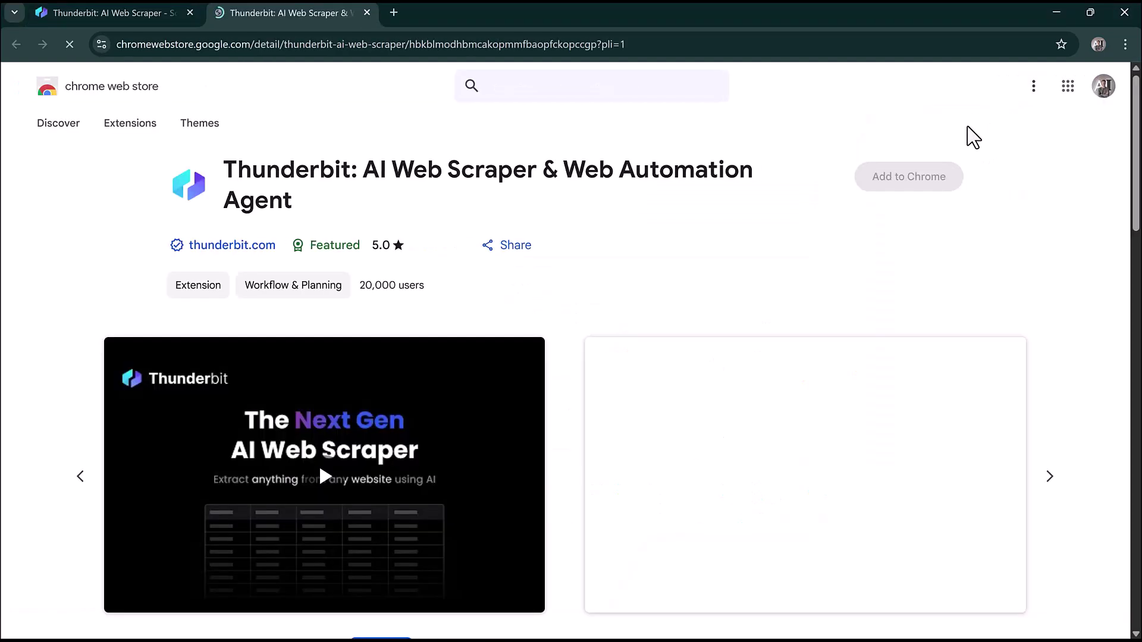
pyautogui.click(908, 190)
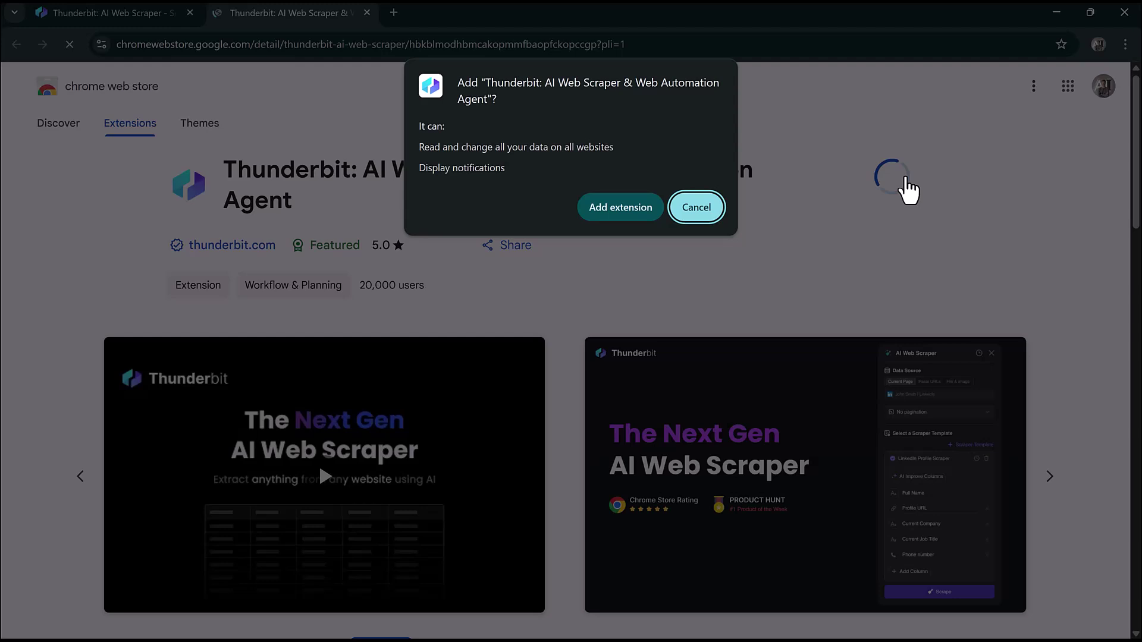
pyautogui.click(683, 211)
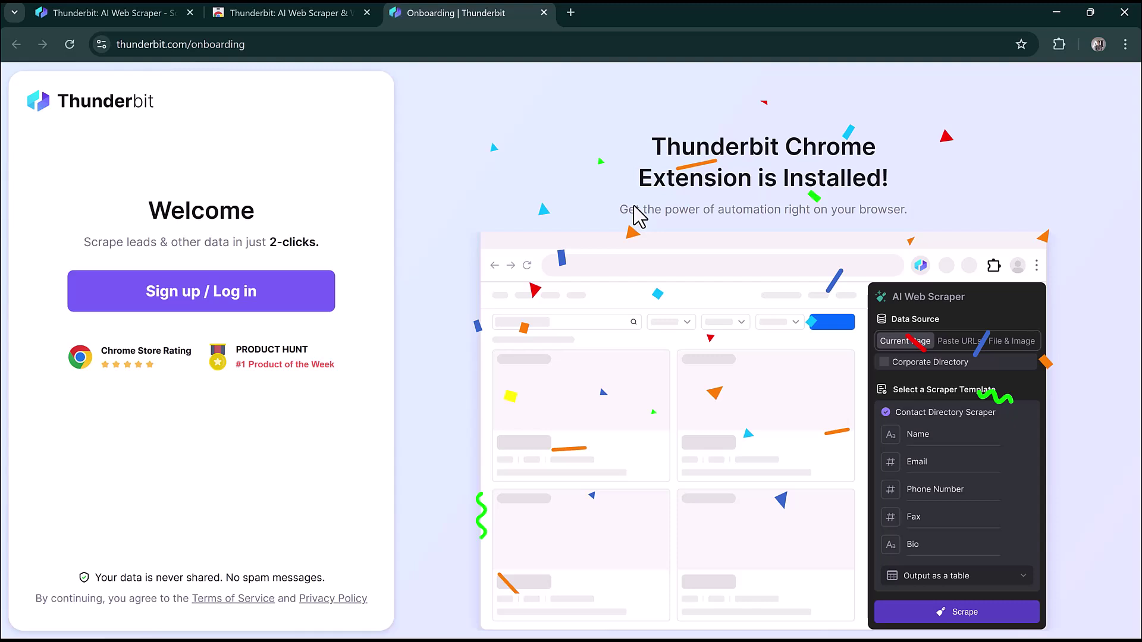
# Sign into Thunderbit with a Google account from the onboarding page.
pyautogui.click(259, 289)
pyautogui.click(542, 292)
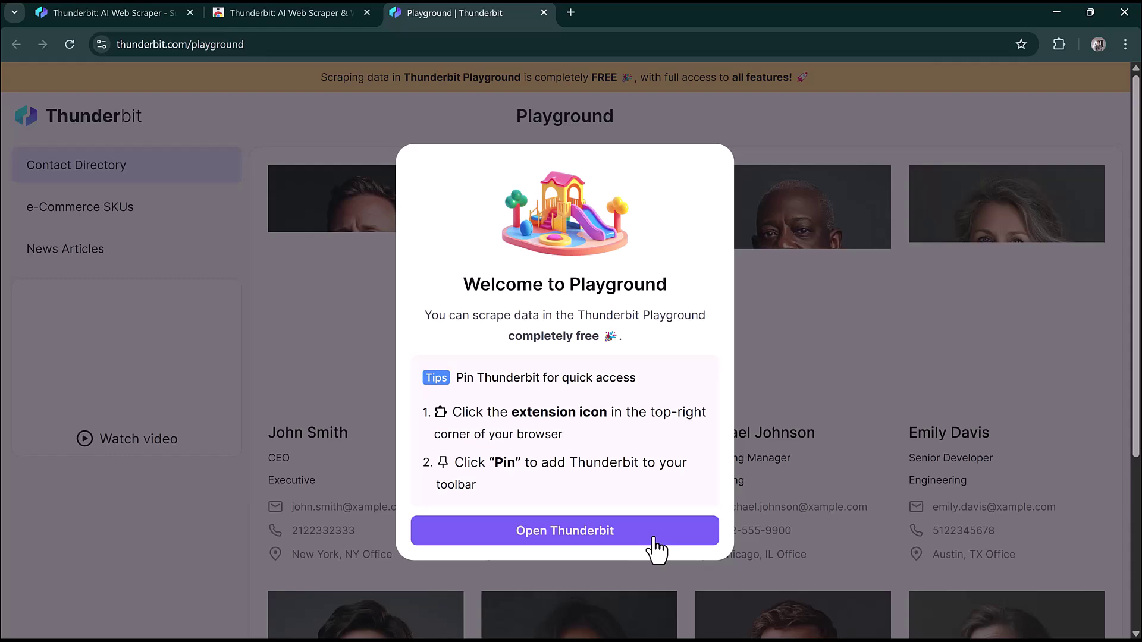
# Open the scraper side panel and have AI suggest fields for the Amazon toy results.
pyautogui.click(654, 533)
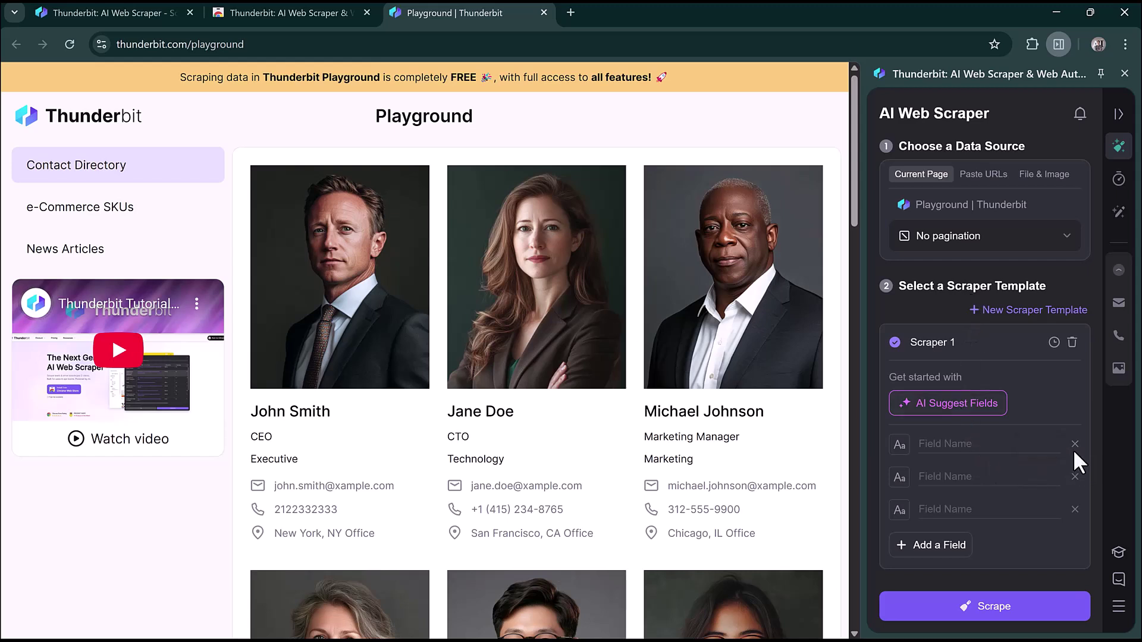
pyautogui.click(942, 407)
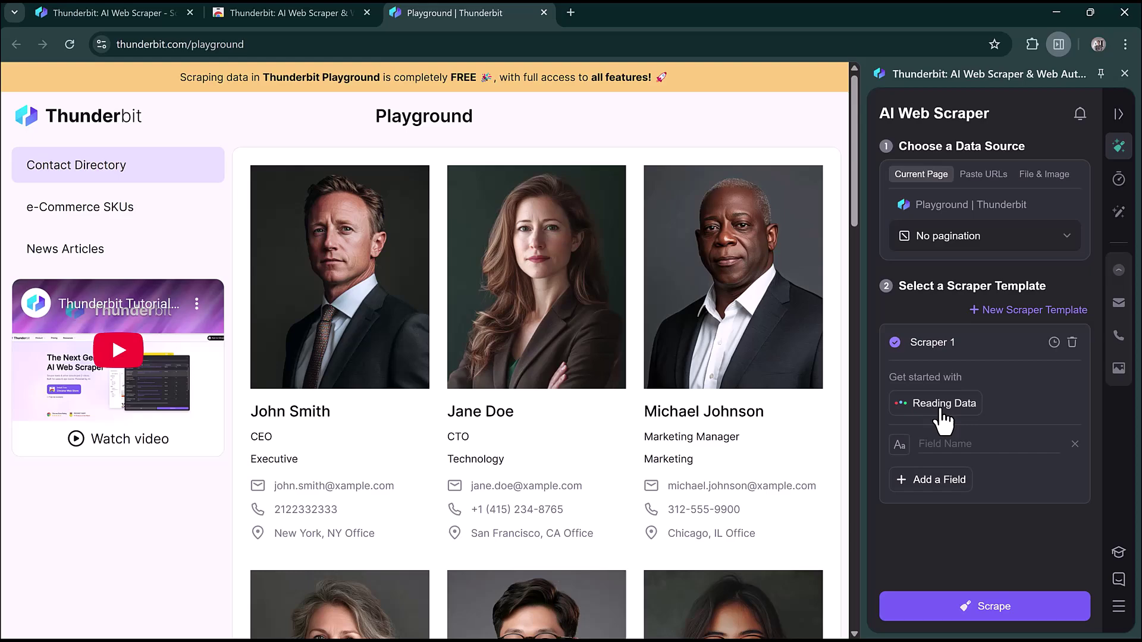
pyautogui.scroll(-2, 950, 457)
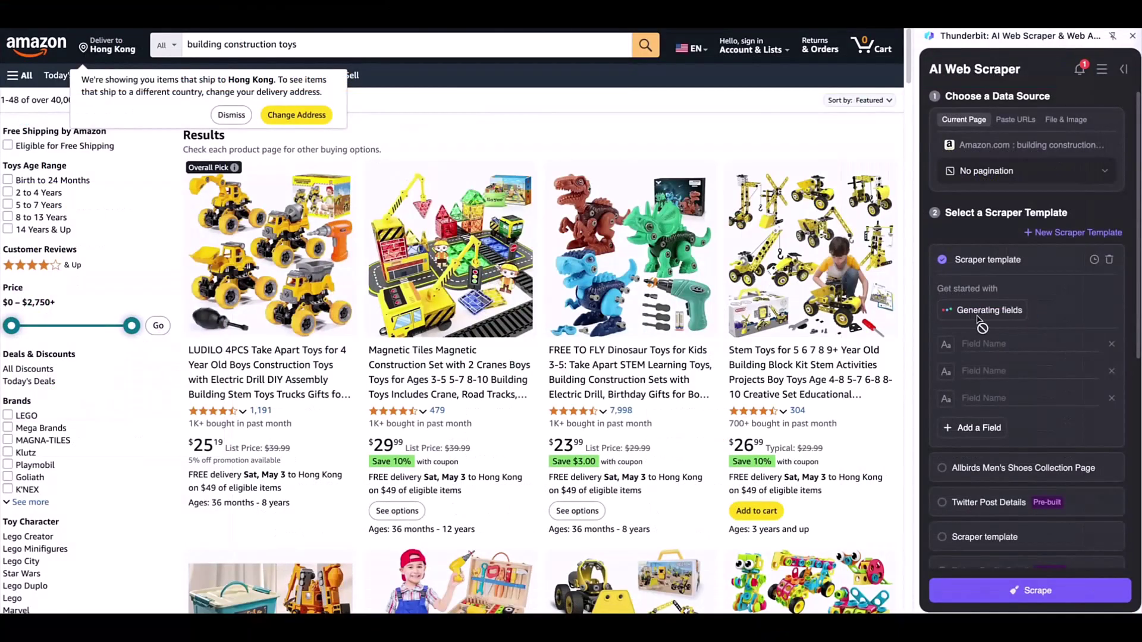
# Scrape the ten Amazon toy listings and widen the panel to view all columns.
pyautogui.click(1035, 590)
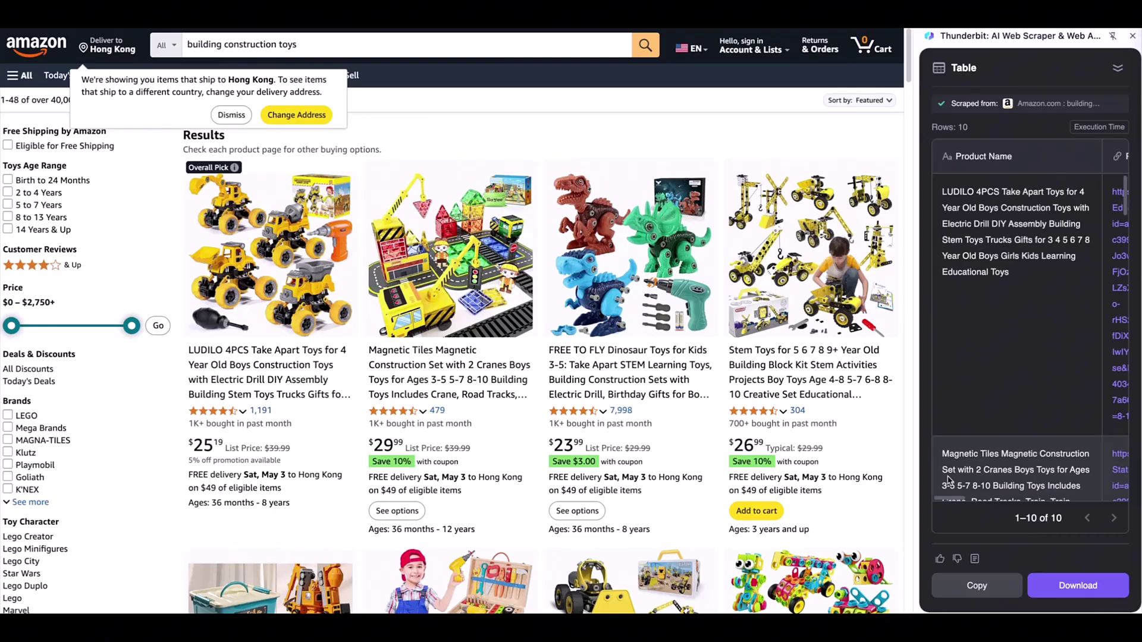
pyautogui.moveTo(924, 409); pyautogui.dragTo(390, 384)
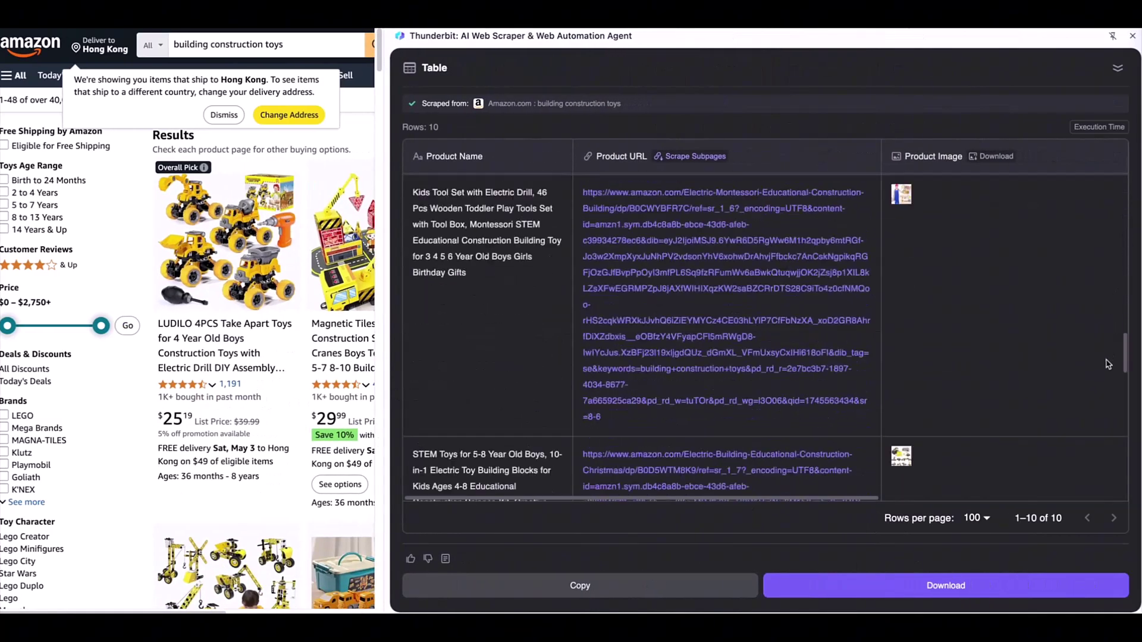
pyautogui.moveTo(1132, 191); pyautogui.dragTo(1103, 471)
pyautogui.moveTo(768, 498); pyautogui.dragTo(1018, 498)
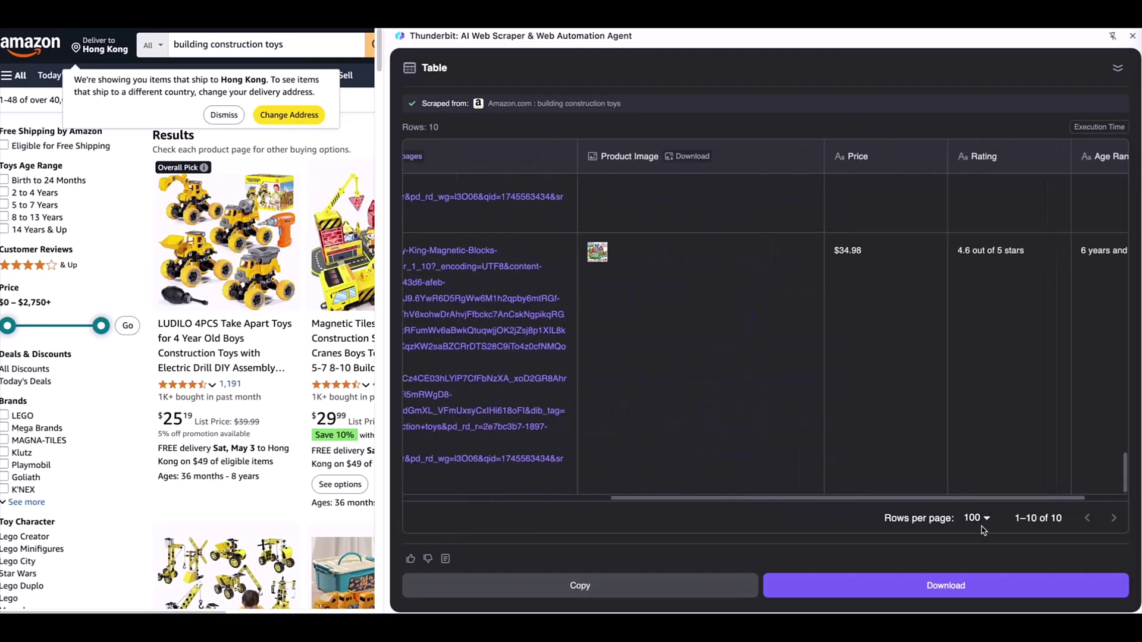
pyautogui.scroll(-2, 1128, 391)
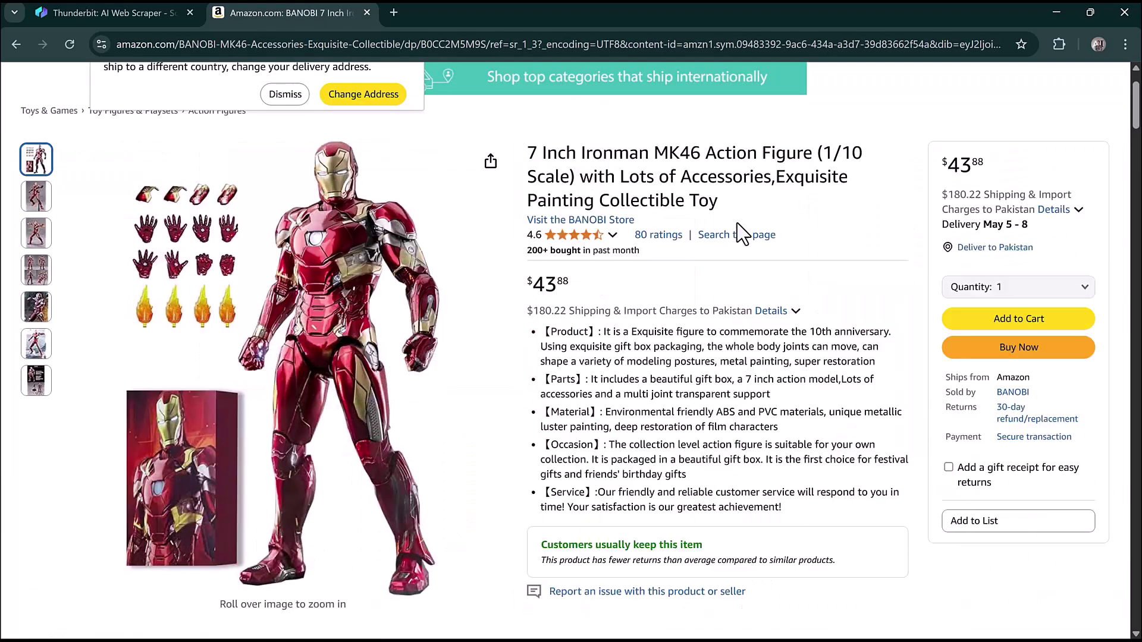
pyautogui.scroll(-1, 578, 264)
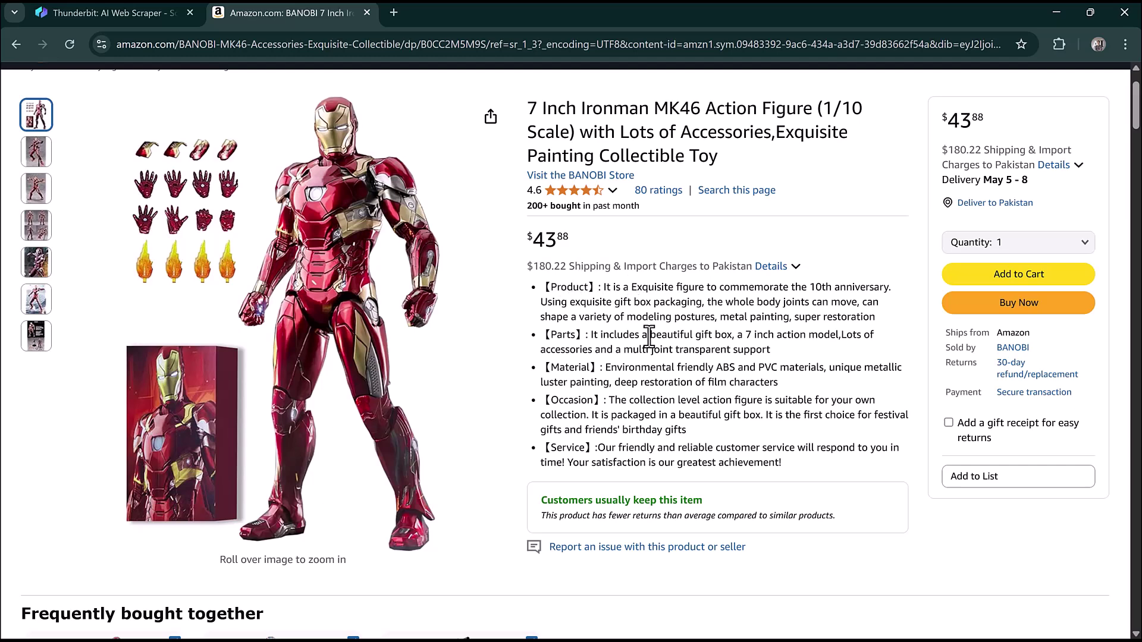
pyautogui.scroll(-2, 648, 337)
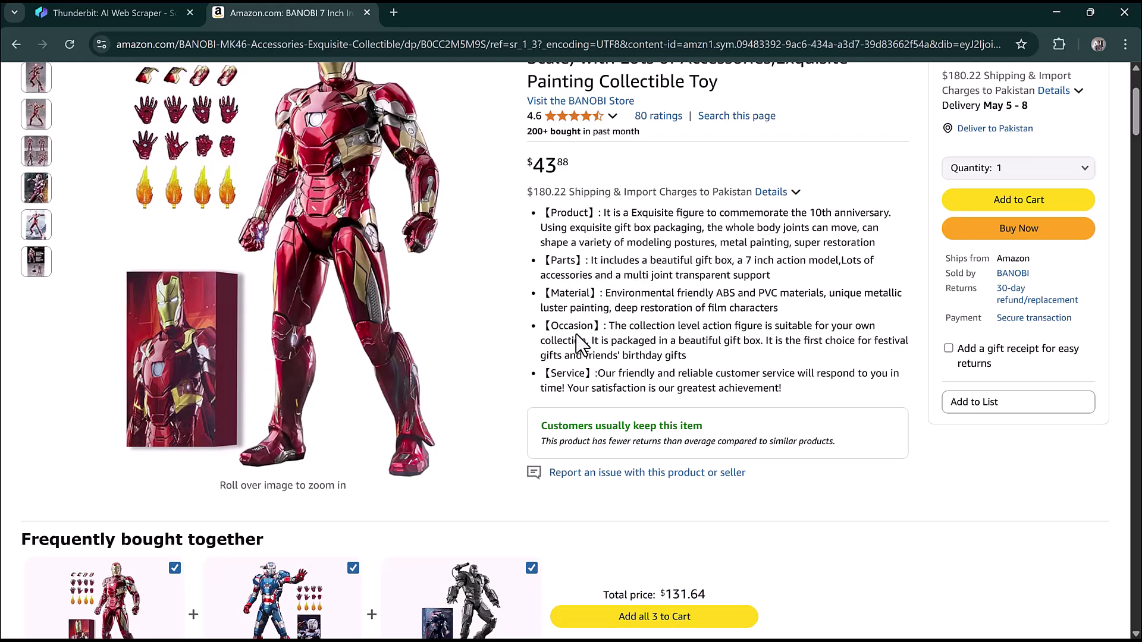
pyautogui.scroll(-2, 615, 393)
pyautogui.scroll(2, 613, 403)
pyautogui.scroll(2, 880, 192)
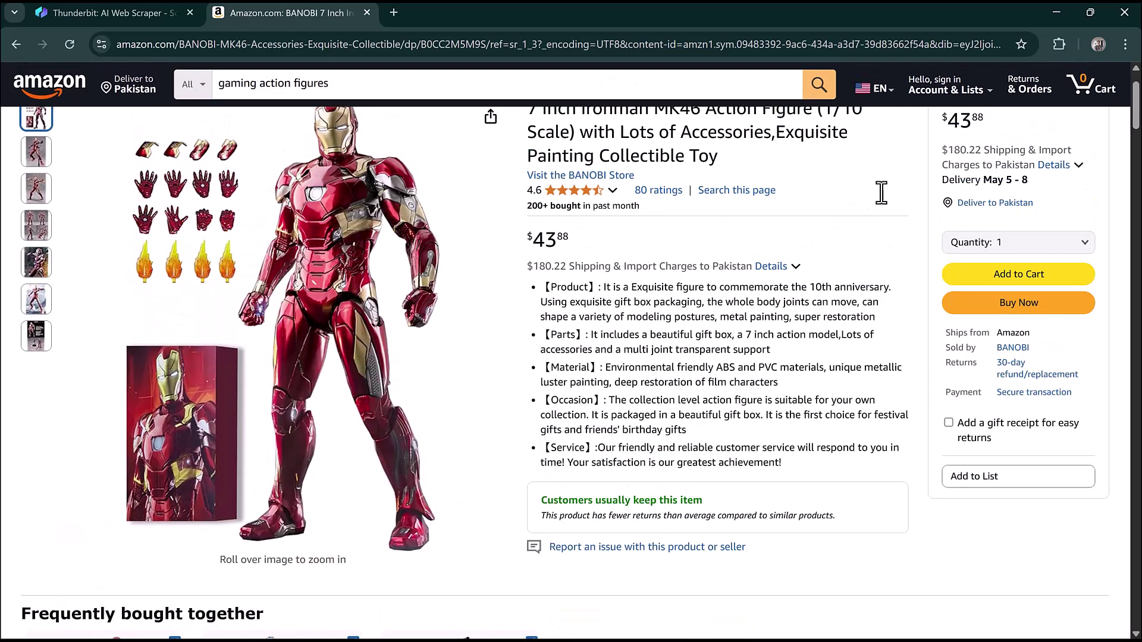
pyautogui.scroll(2, 905, 154)
pyautogui.scroll(1, 904, 154)
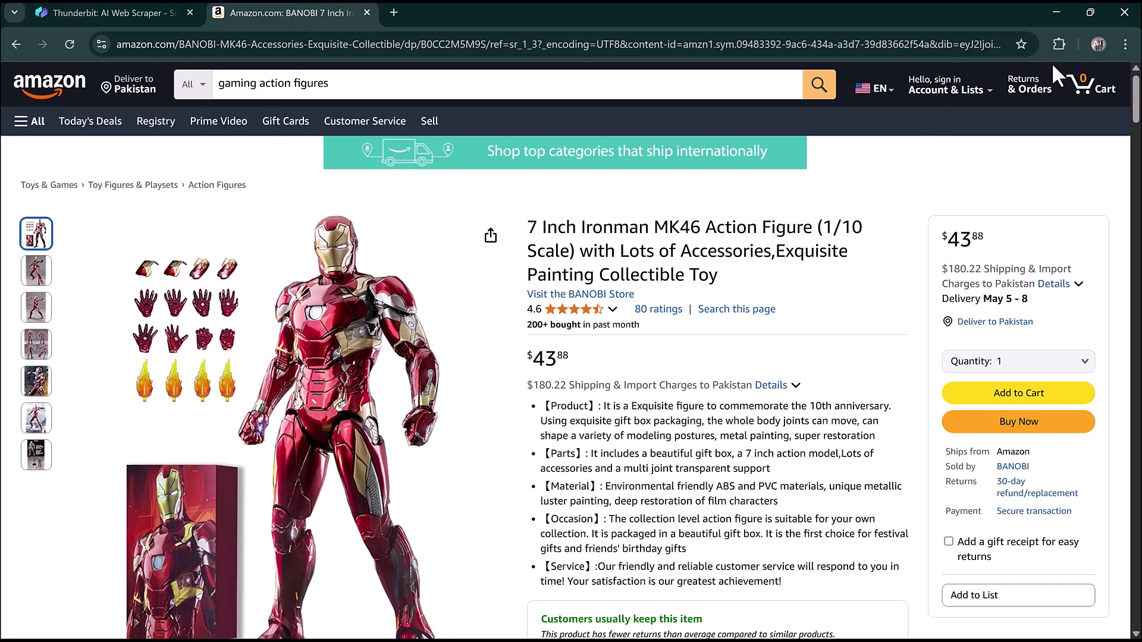
# Launch Thunderbit on the Ironman MK46 page, AI-improve its fields, and scrape it.
pyautogui.click(1059, 44)
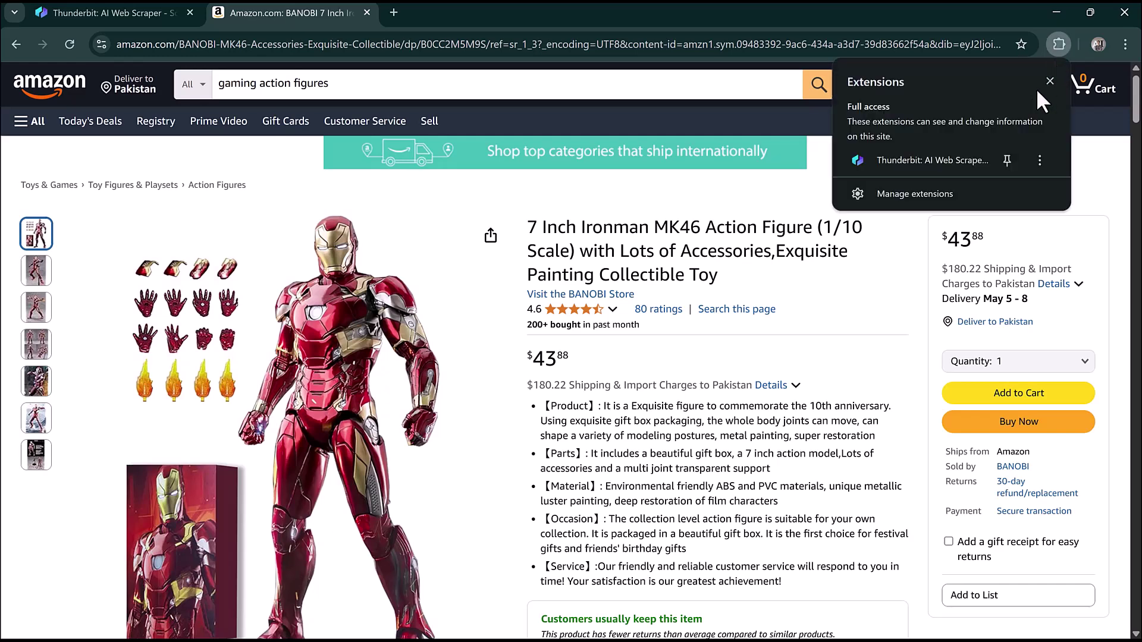
pyautogui.click(960, 155)
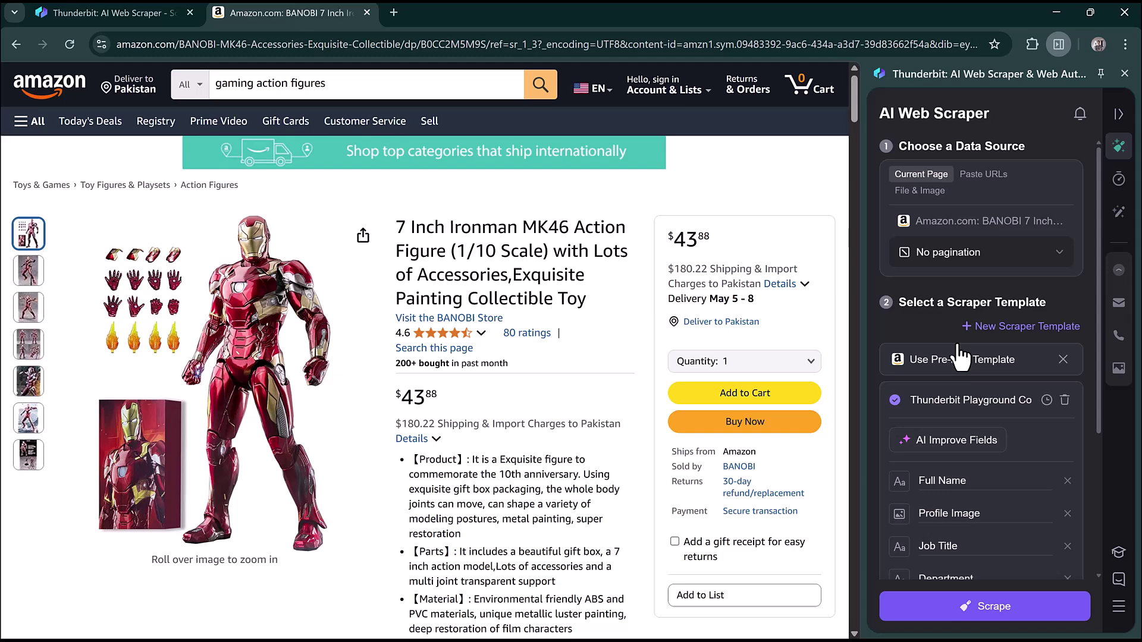
pyautogui.scroll(-1, 958, 303)
pyautogui.scroll(-2, 957, 304)
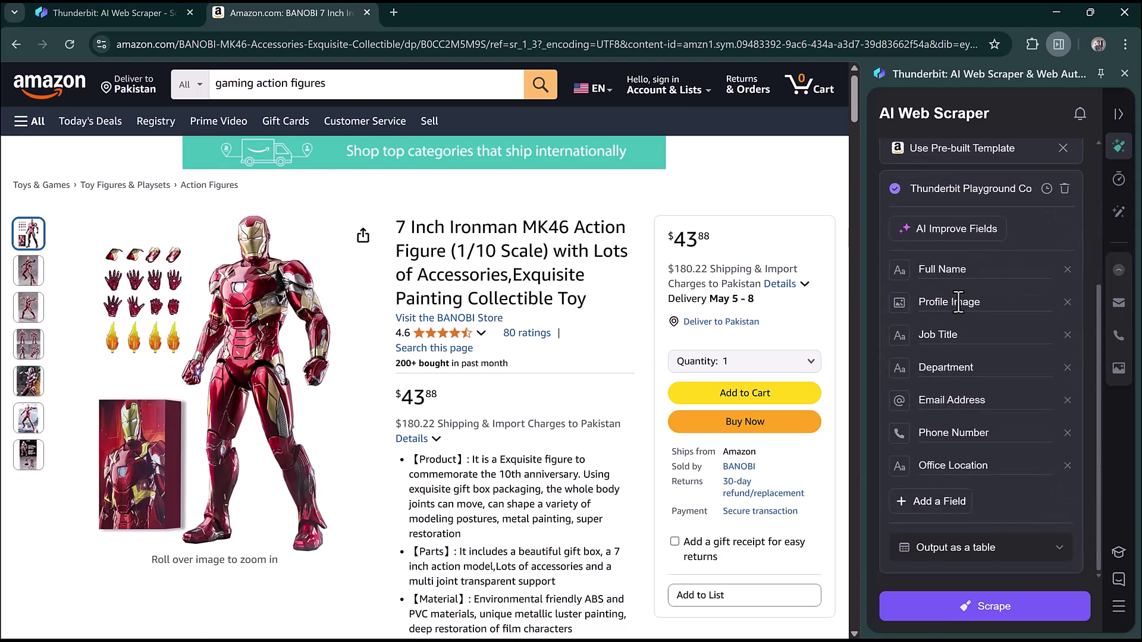
pyautogui.click(951, 230)
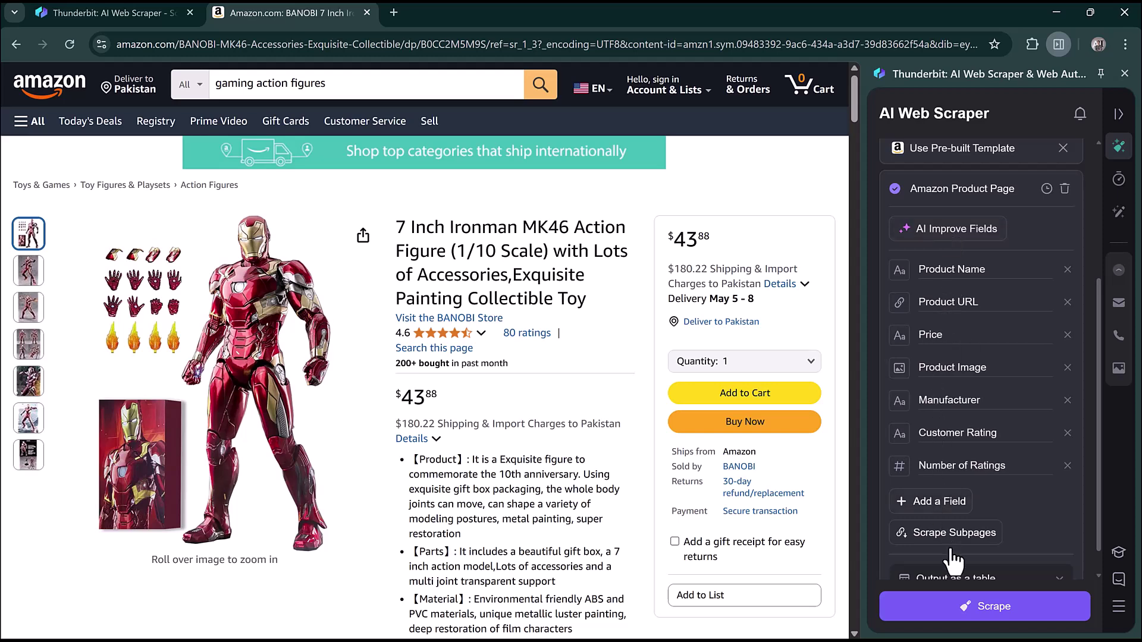
pyautogui.click(969, 607)
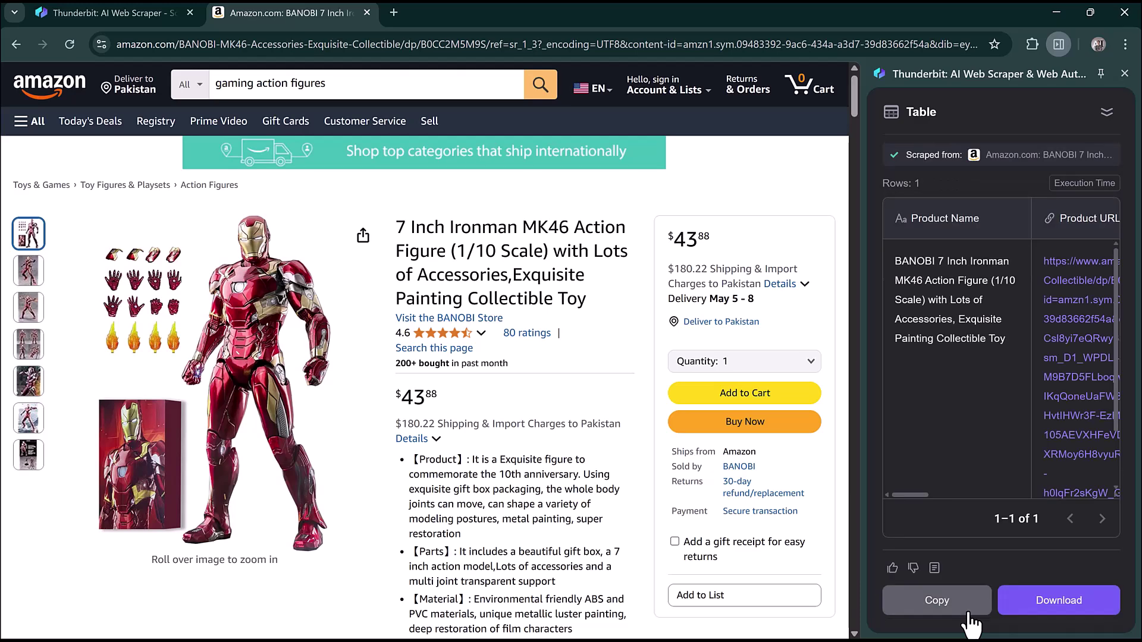
pyautogui.moveTo(954, 374)
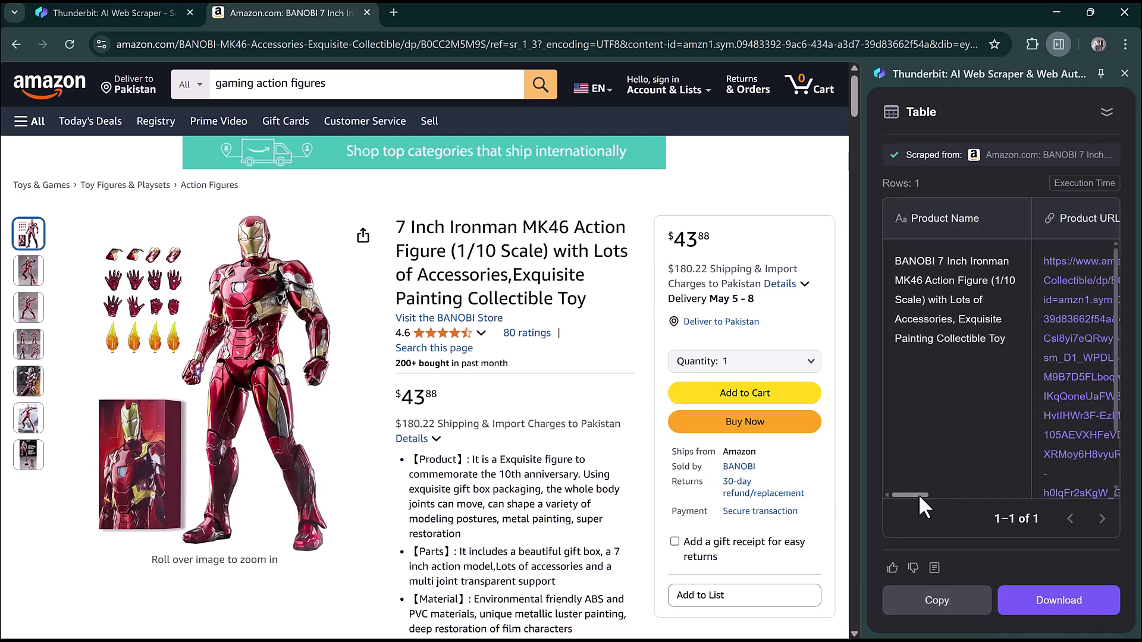
pyautogui.moveTo(919, 494); pyautogui.dragTo(1085, 495)
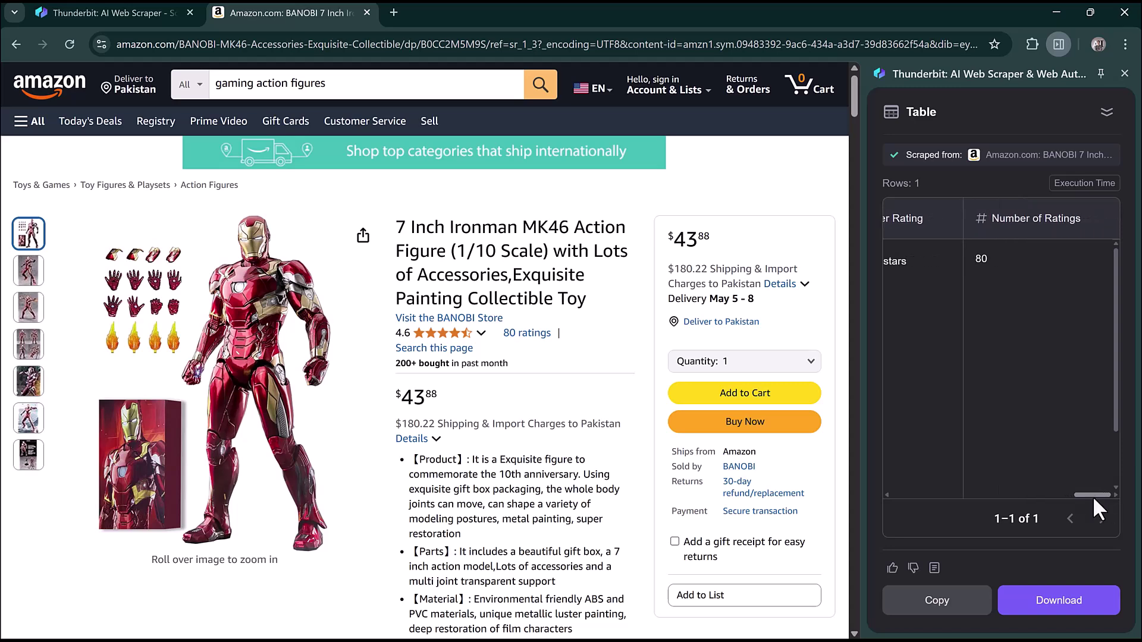
pyautogui.moveTo(1086, 495); pyautogui.dragTo(886, 488)
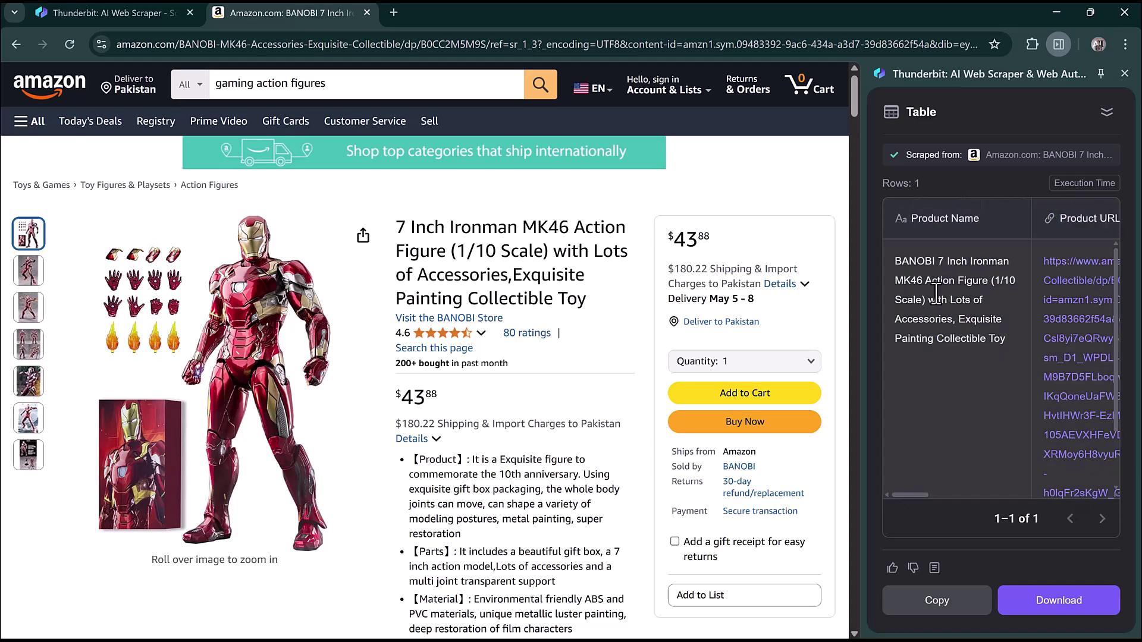
pyautogui.click(933, 607)
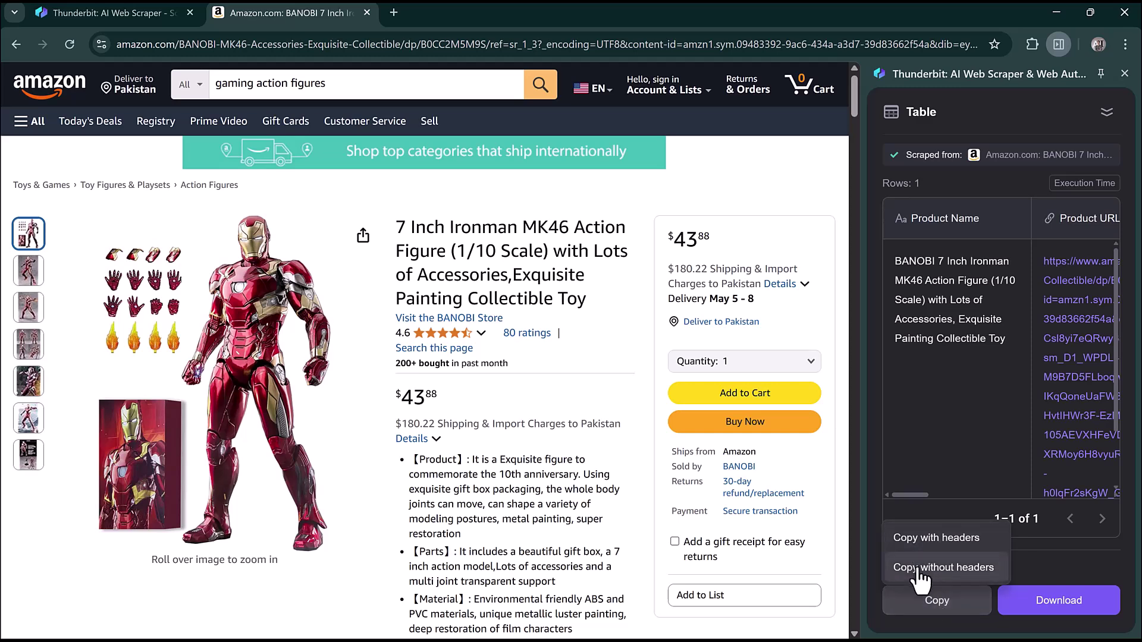
pyautogui.click(1053, 612)
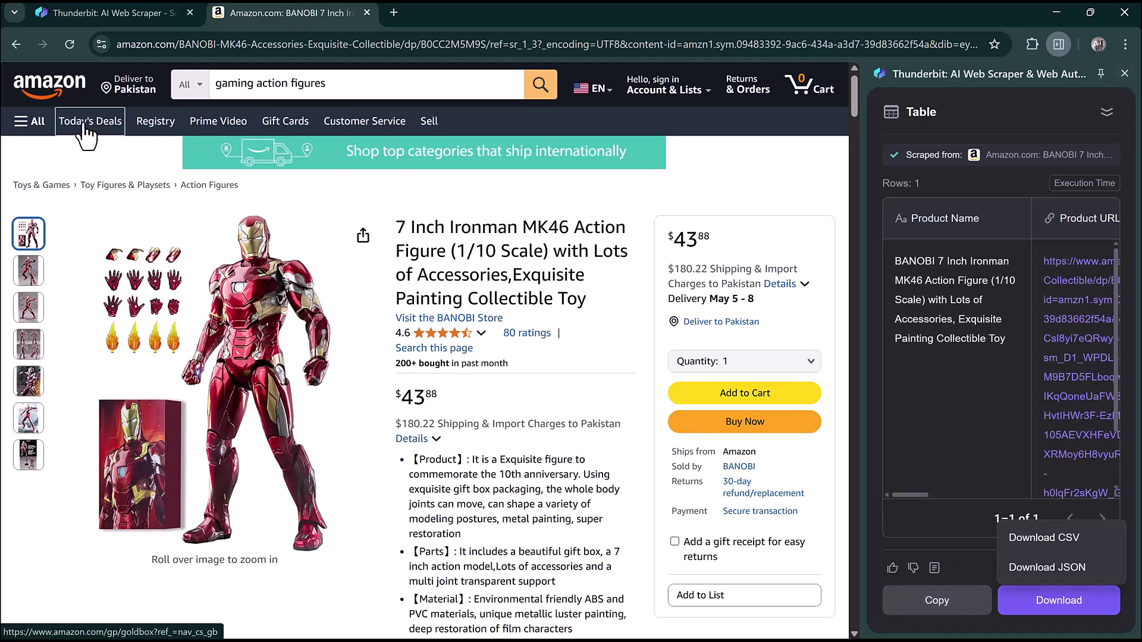
# Open the JAMJAKE stylus pen page, close the scraper panel, and select the pink variant.
pyautogui.click(49, 85)
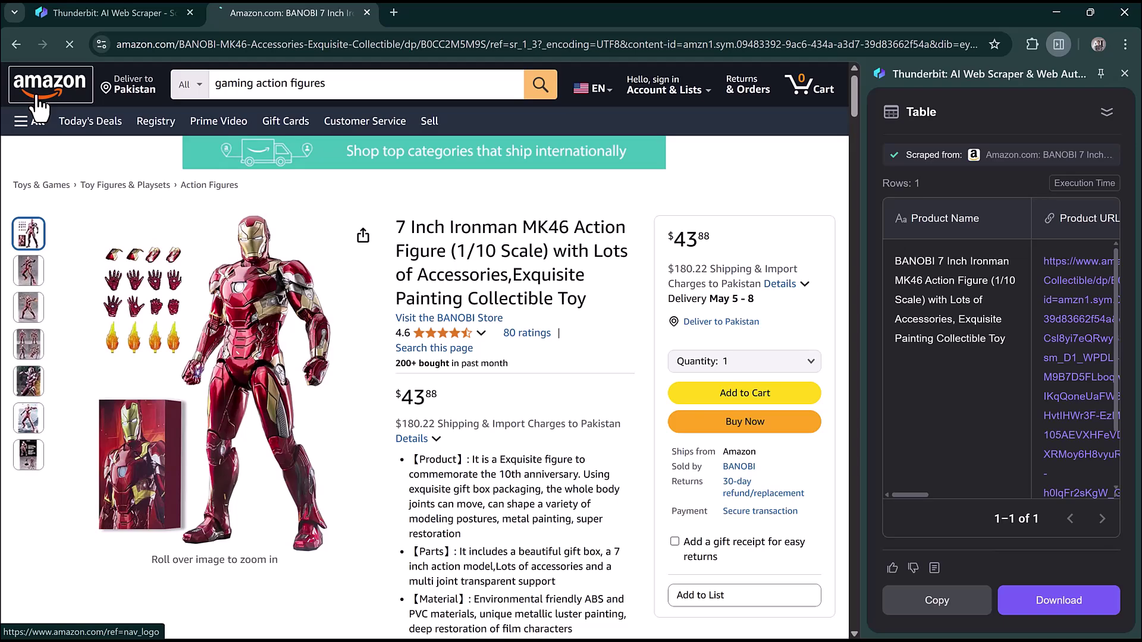
pyautogui.scroll(-2, 439, 358)
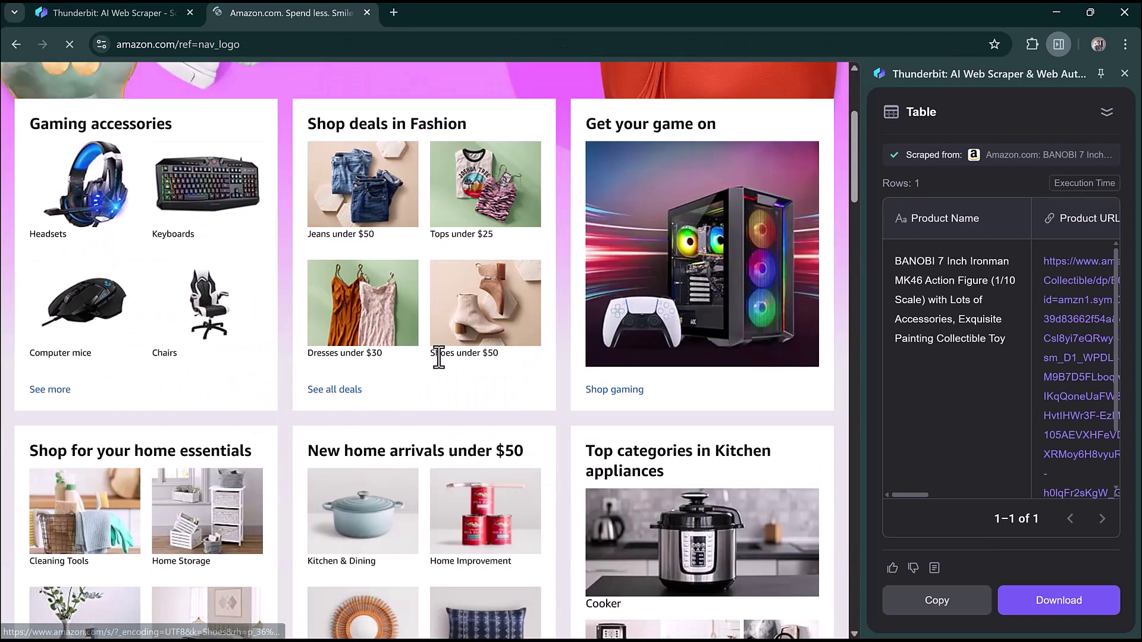
pyautogui.scroll(-2, 439, 361)
pyautogui.scroll(-2, 441, 368)
pyautogui.scroll(-3, 440, 356)
pyautogui.scroll(-1, 440, 357)
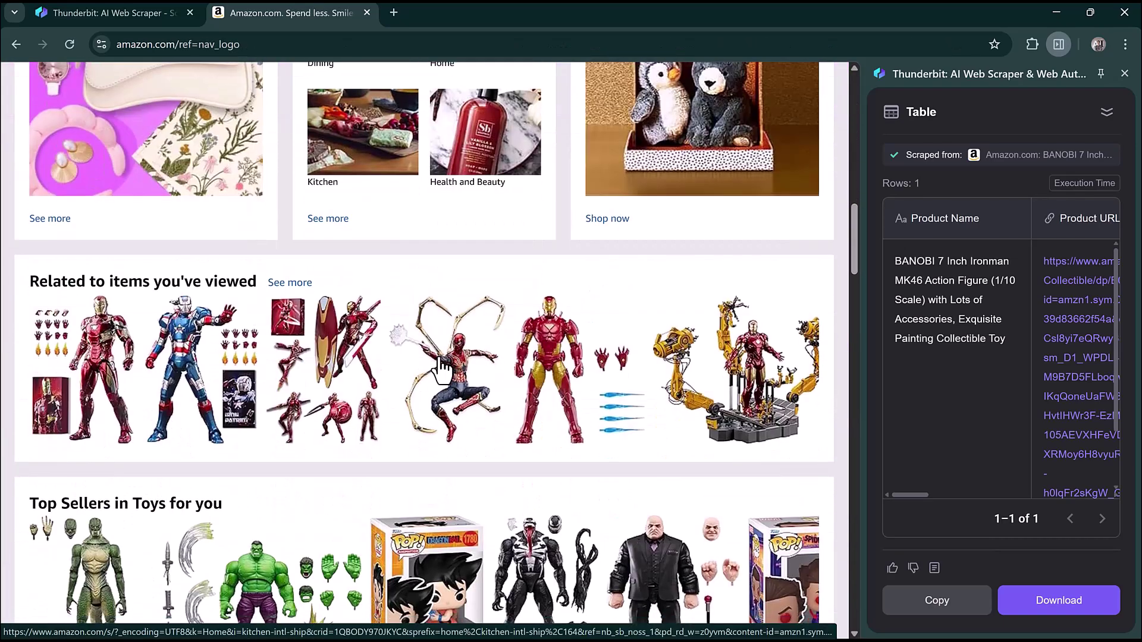
pyautogui.scroll(-2, 440, 355)
pyautogui.scroll(-2, 439, 356)
pyautogui.scroll(-2, 440, 356)
pyautogui.scroll(-1, 439, 362)
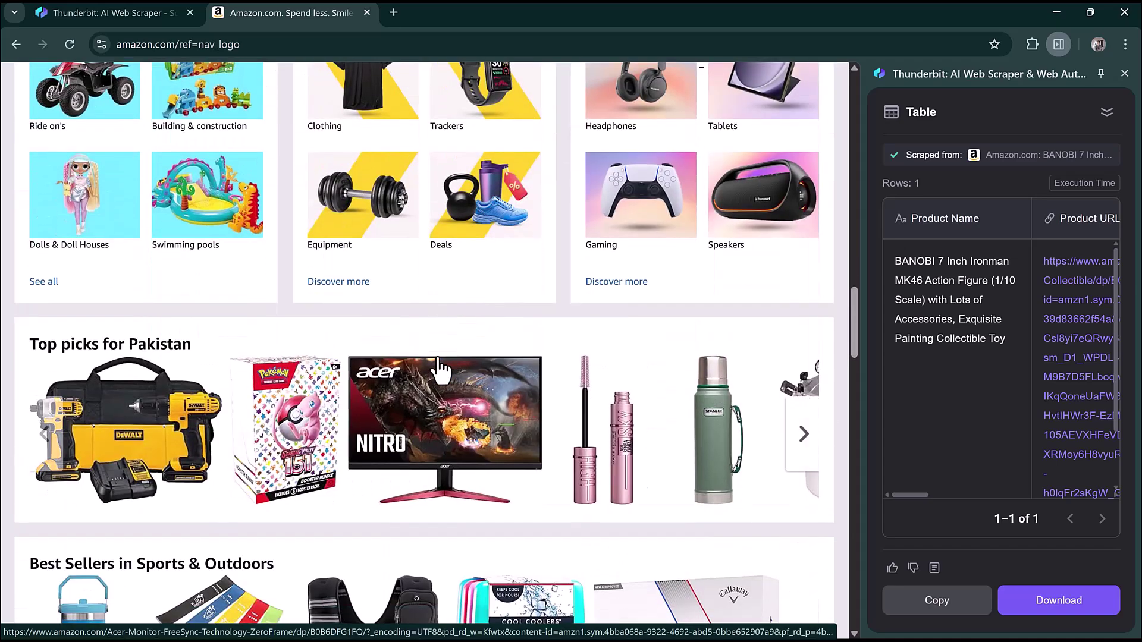
pyautogui.scroll(-1, 440, 362)
pyautogui.scroll(-2, 441, 364)
pyautogui.scroll(-2, 438, 362)
pyautogui.scroll(-1, 437, 365)
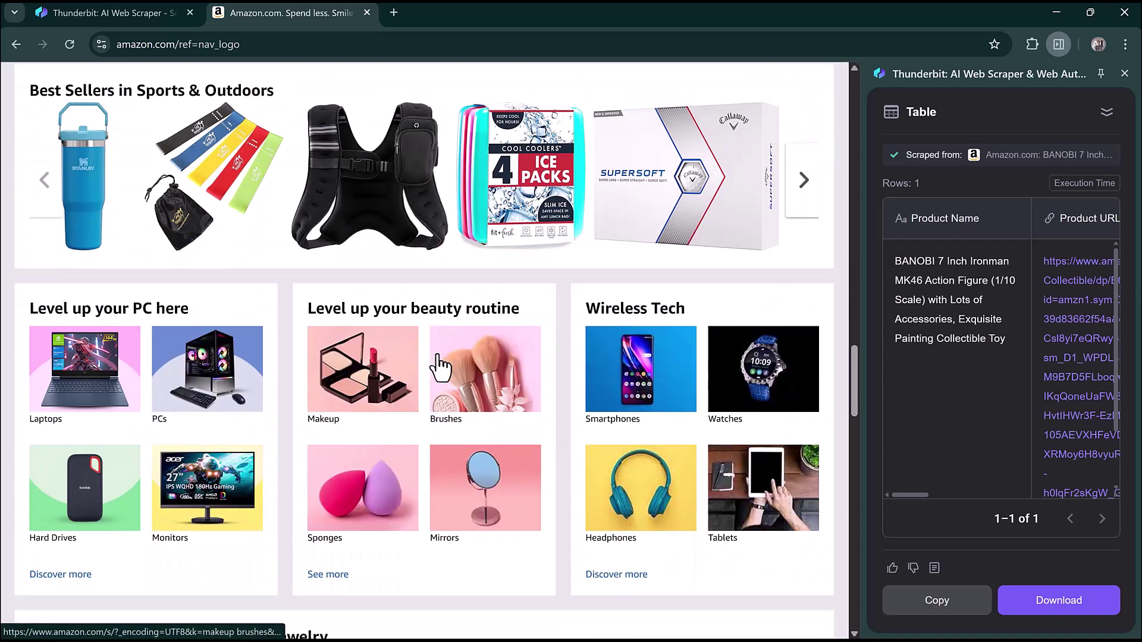
pyautogui.scroll(-3, 439, 365)
pyautogui.scroll(-1, 429, 371)
pyautogui.scroll(-2, 420, 386)
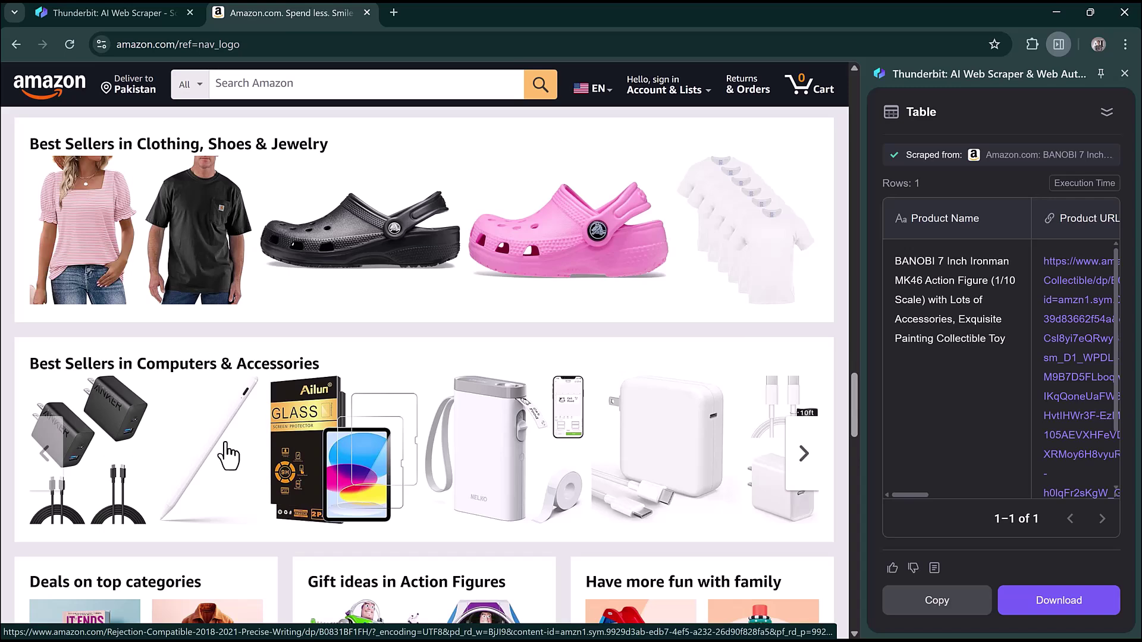
pyautogui.click(229, 456)
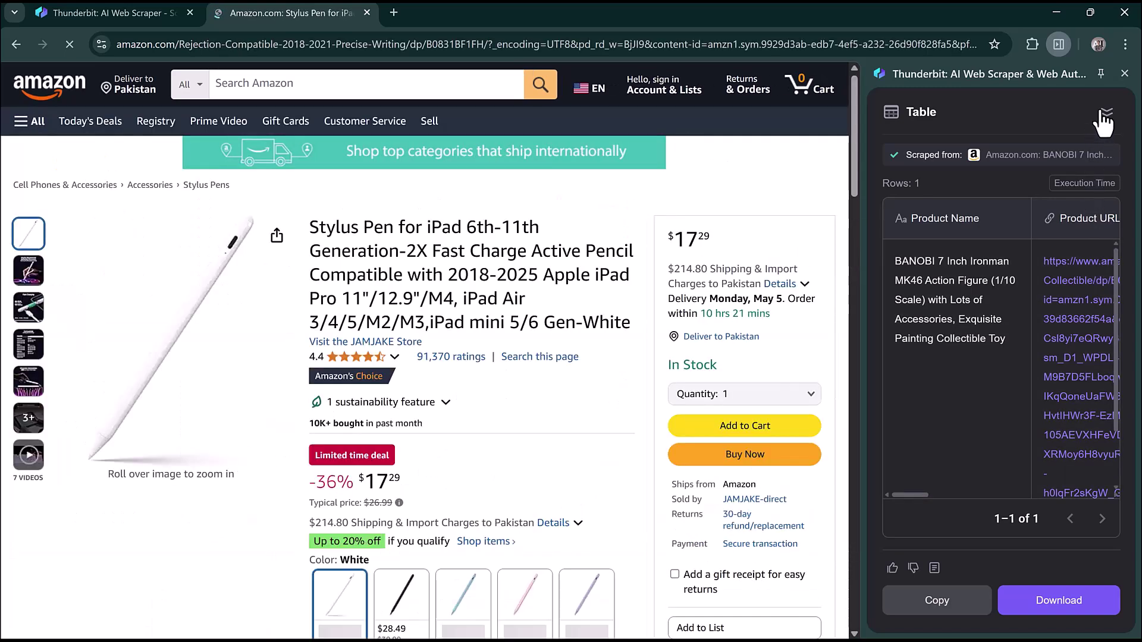
pyautogui.click(1125, 73)
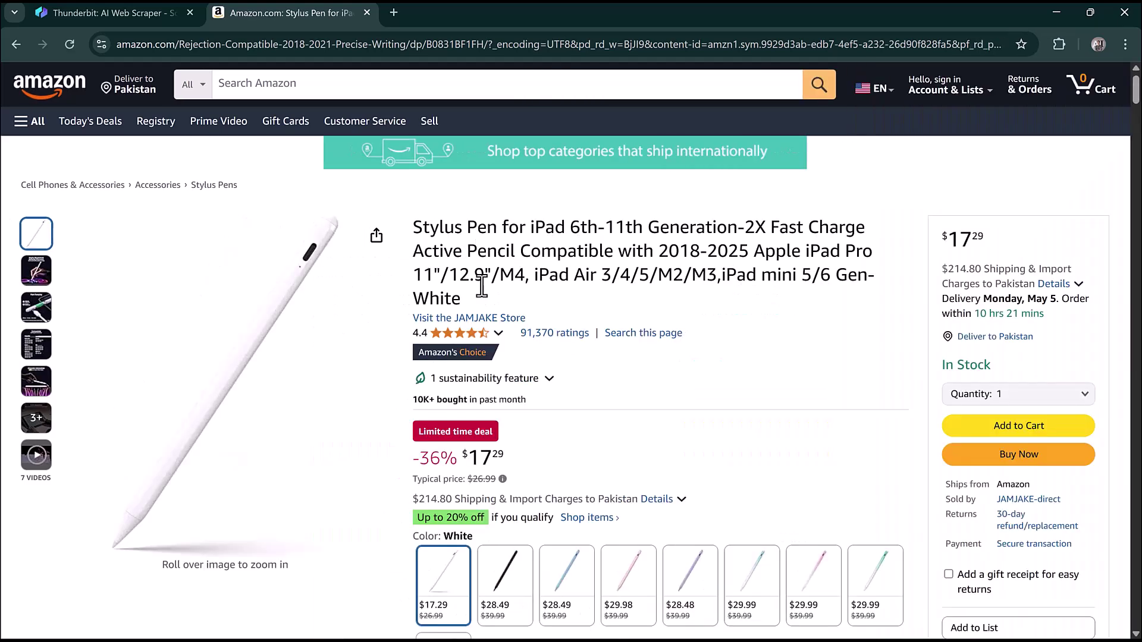
pyautogui.scroll(-2, 503, 411)
pyautogui.click(505, 464)
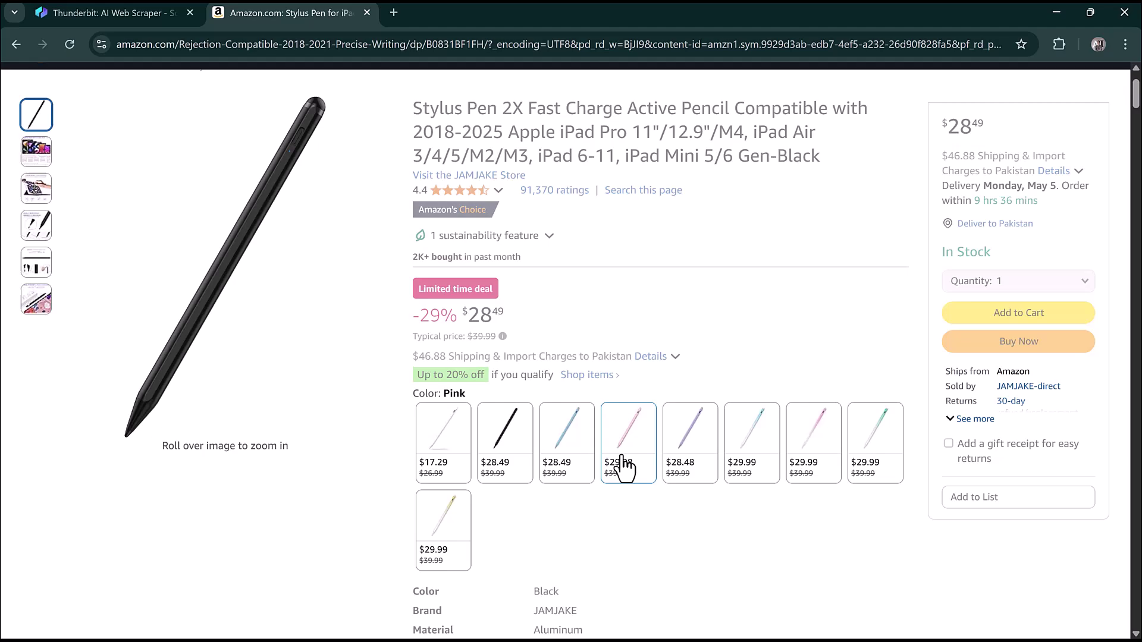
pyautogui.click(625, 466)
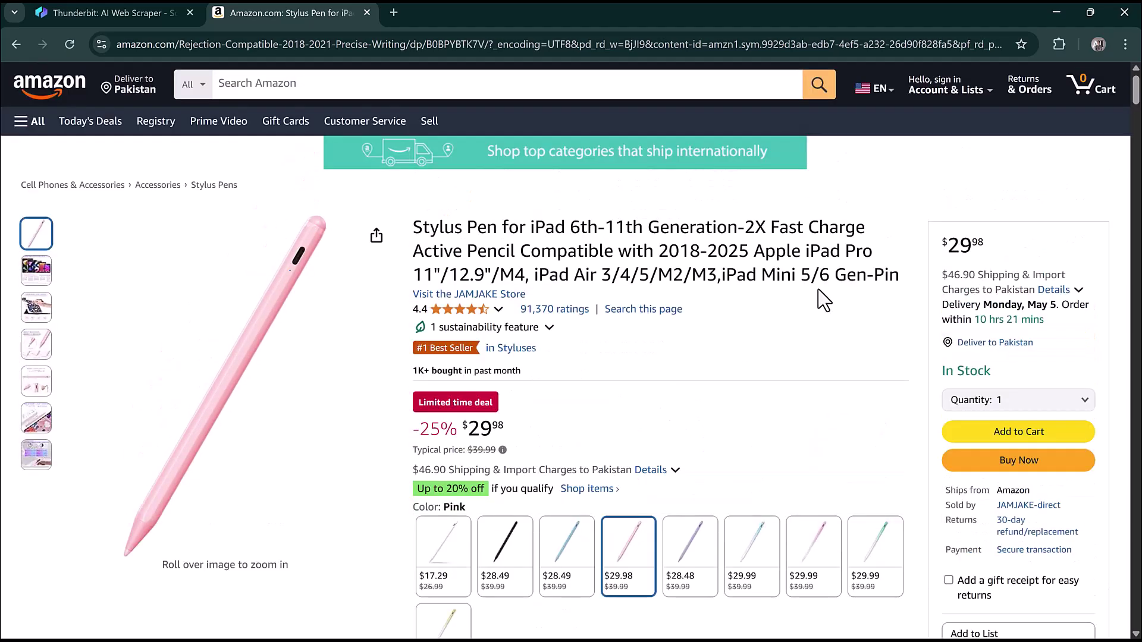
pyautogui.scroll(-3, 677, 376)
pyautogui.scroll(-3, 678, 376)
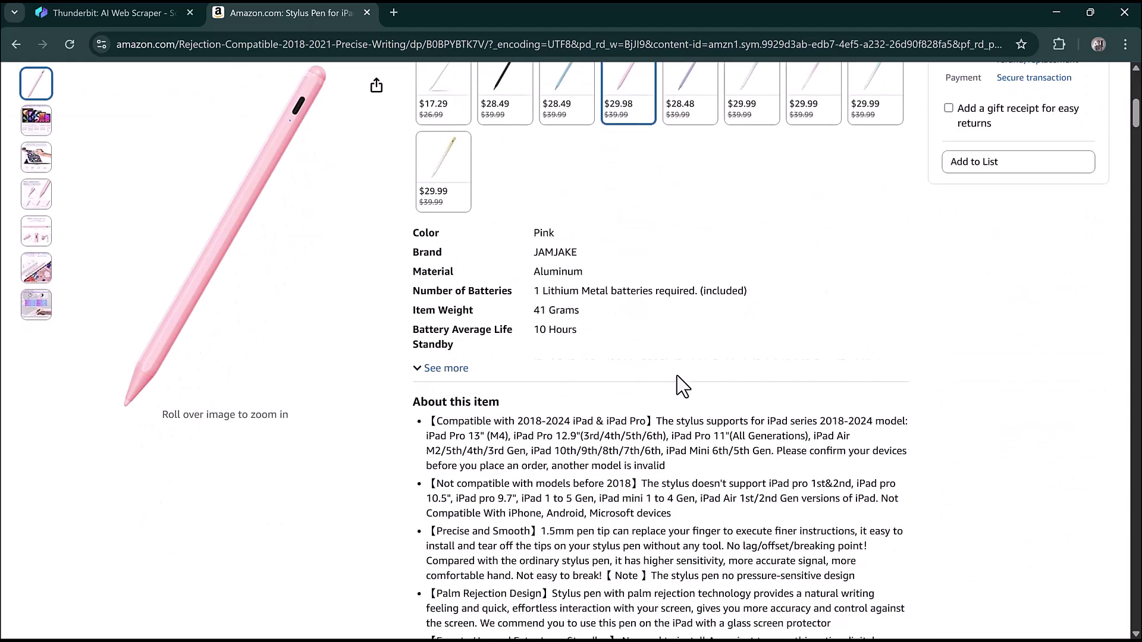
pyautogui.scroll(-3, 677, 375)
pyautogui.scroll(3, 679, 376)
pyautogui.scroll(5, 678, 376)
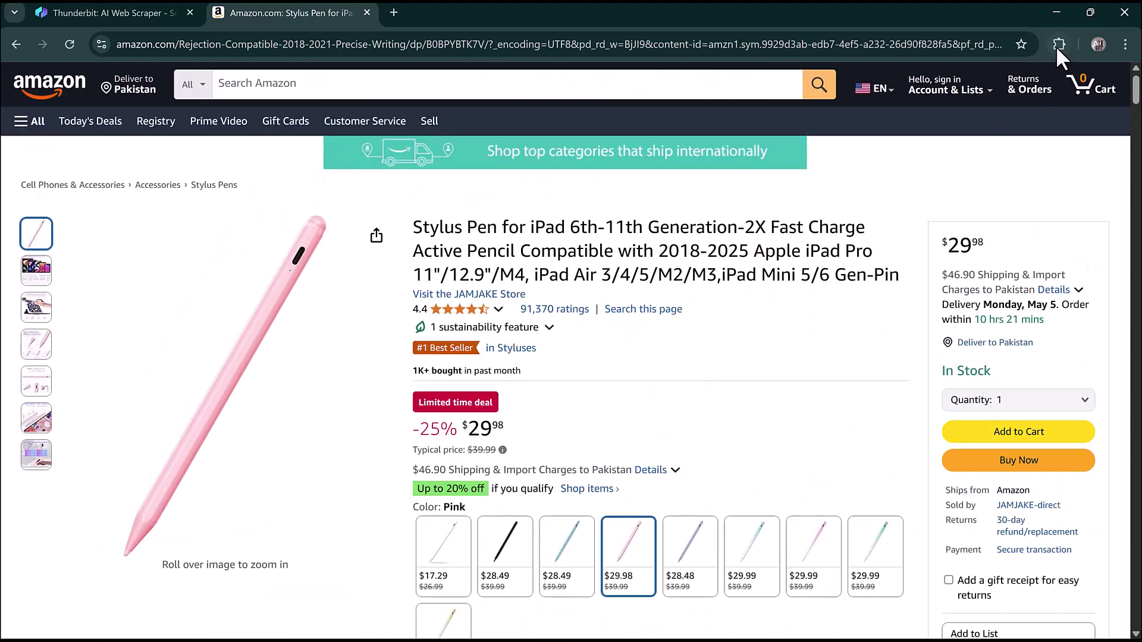
# Open the Thunderbit scraper panel from the browser Extensions menu.
pyautogui.click(1059, 45)
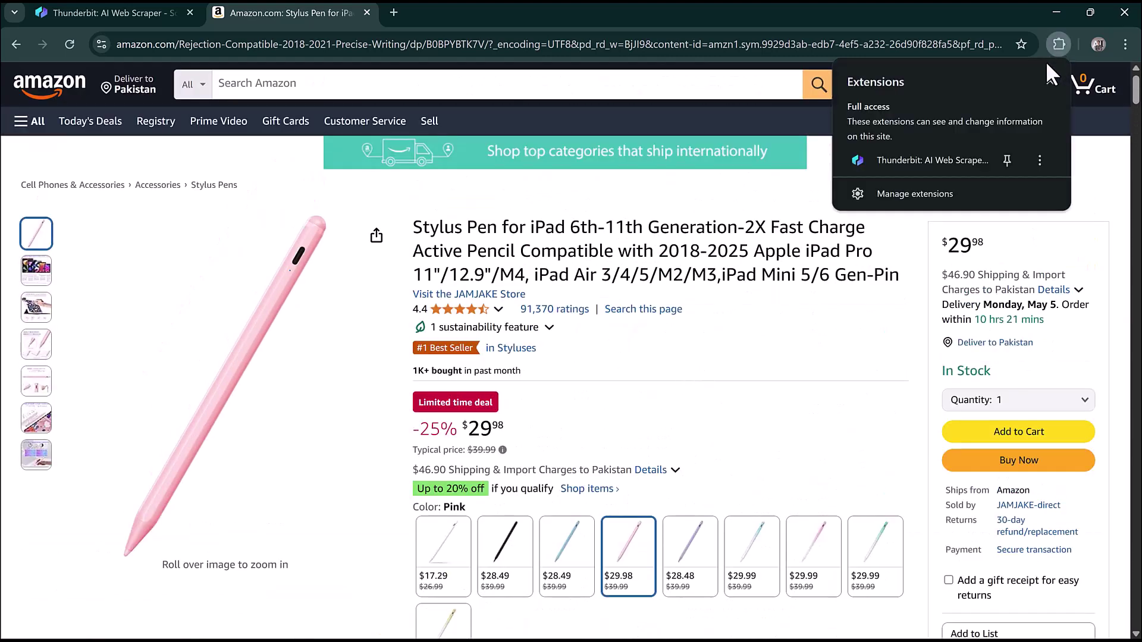
pyautogui.click(942, 158)
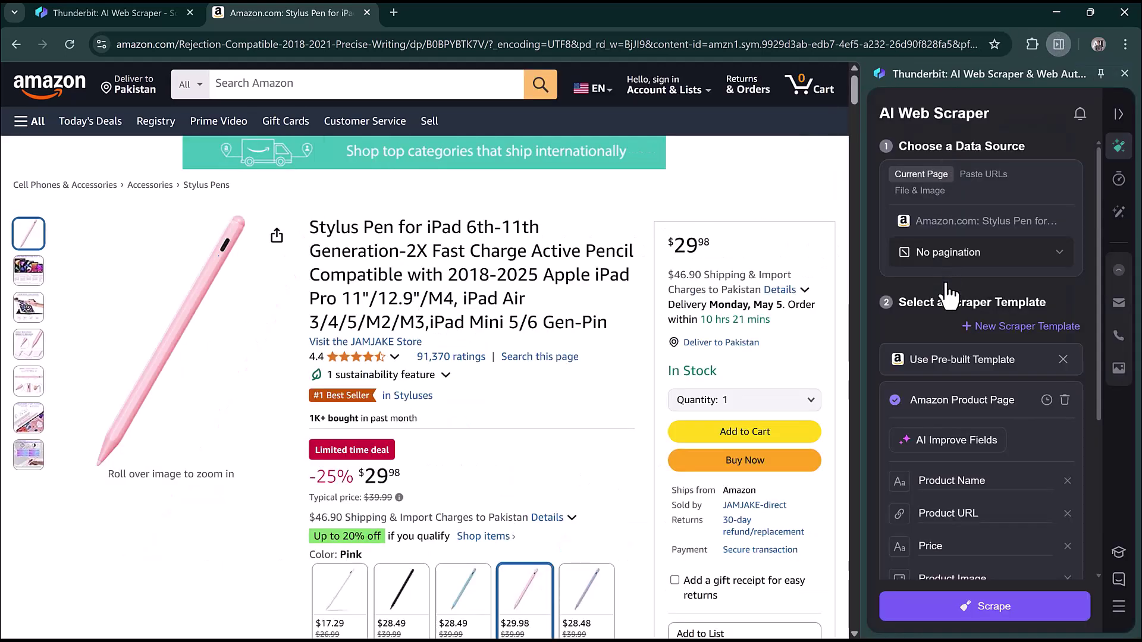
pyautogui.scroll(-1, 951, 366)
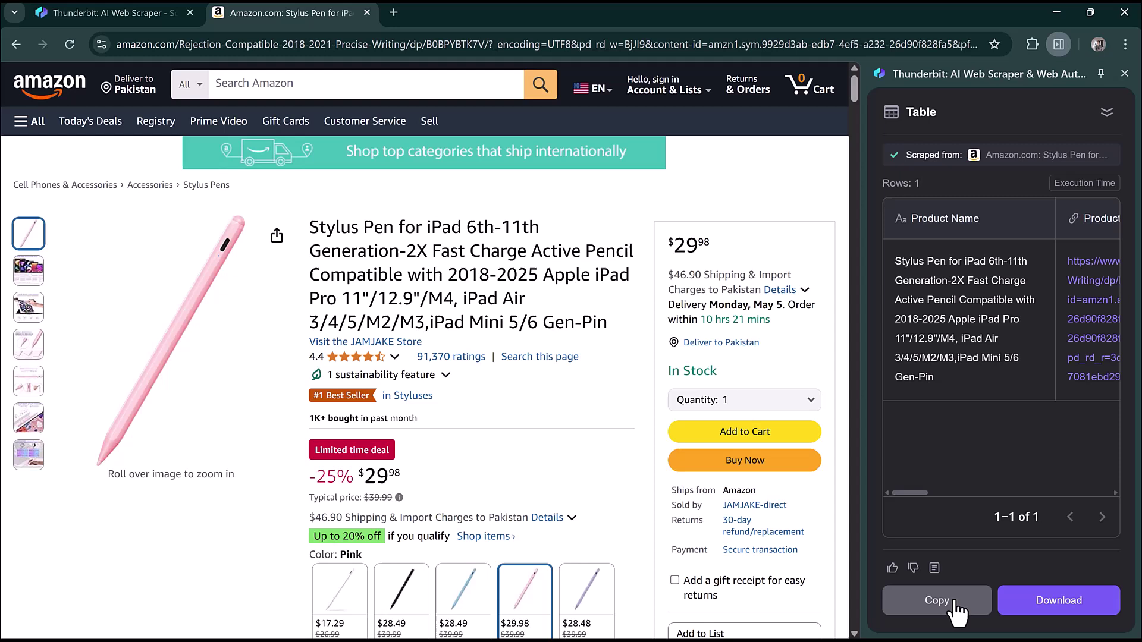
pyautogui.moveTo(914, 492); pyautogui.dragTo(1104, 492)
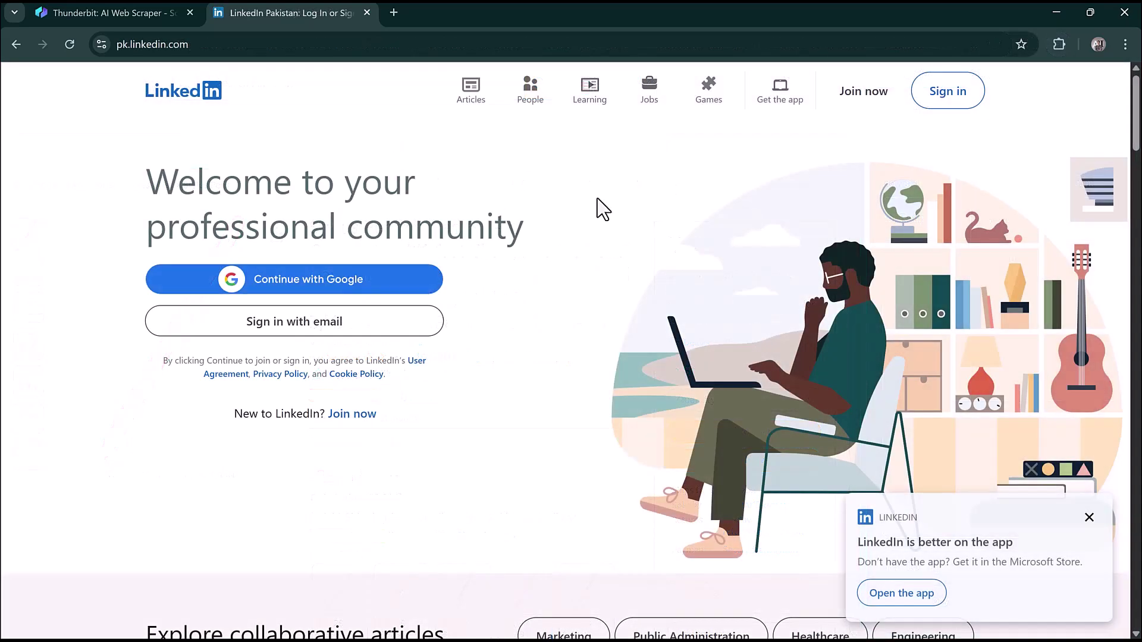
pyautogui.scroll(-2, 597, 201)
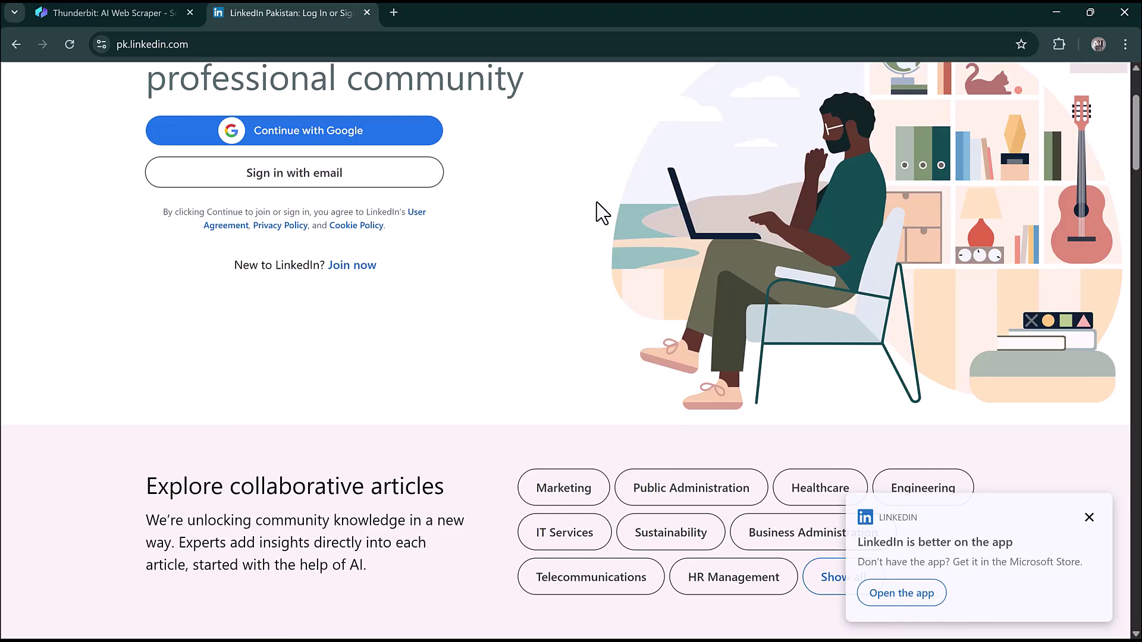
pyautogui.scroll(-3, 589, 223)
pyautogui.scroll(-3, 571, 241)
pyautogui.scroll(-2, 396, 268)
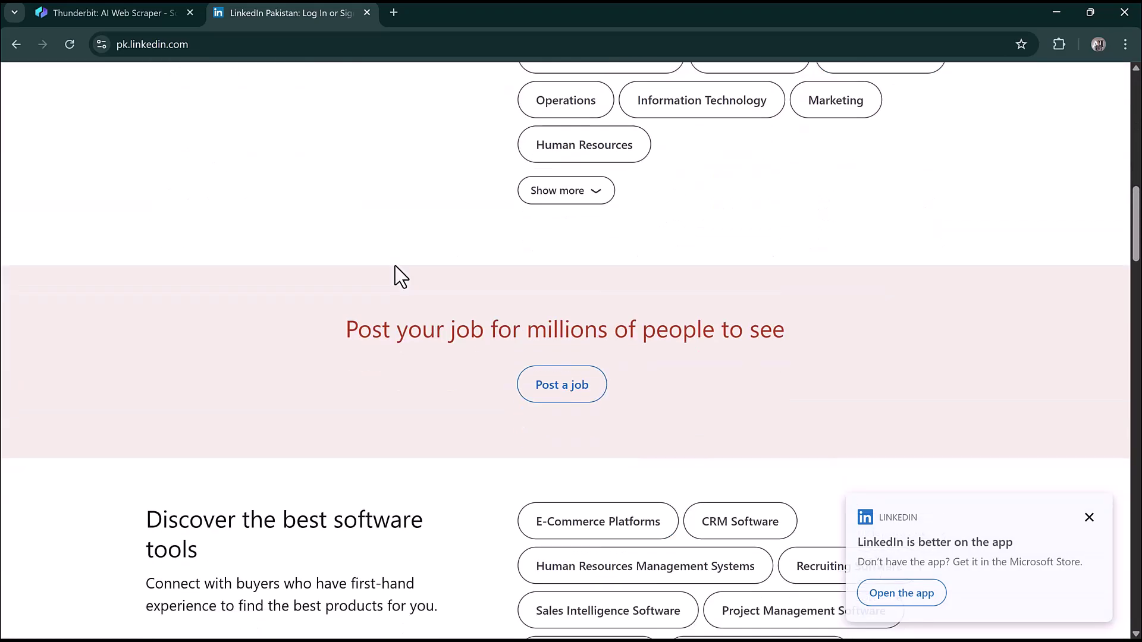
pyautogui.scroll(-4, 396, 276)
pyautogui.scroll(-3, 395, 276)
pyautogui.scroll(-3, 479, 388)
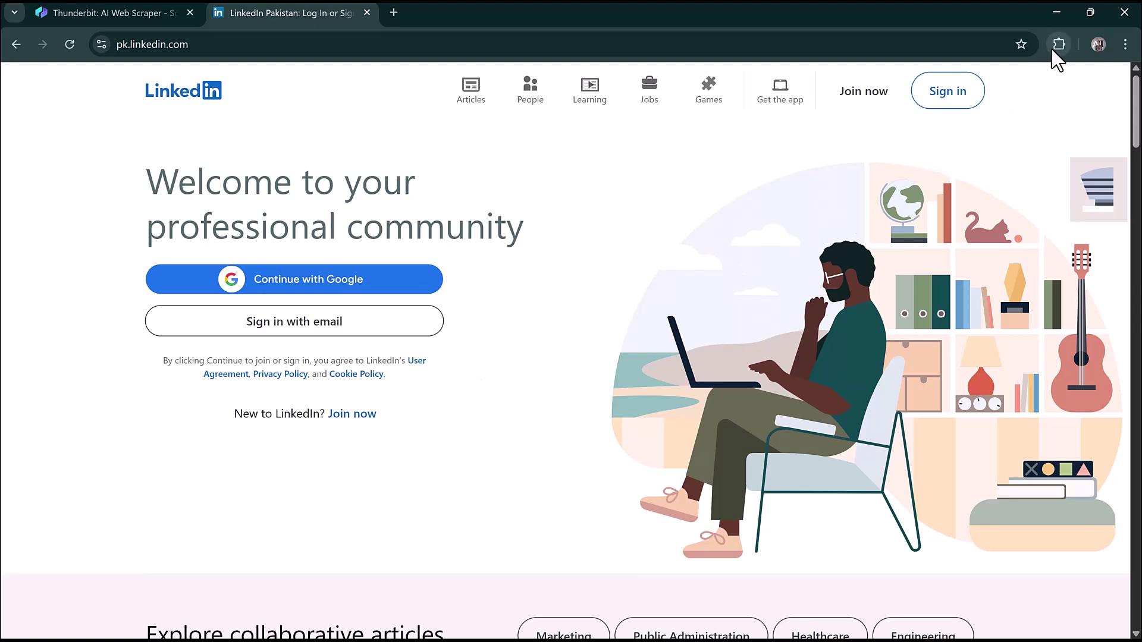
# Open the Thunderbit scraper panel on the LinkedIn welcome page.
pyautogui.click(1058, 44)
pyautogui.click(974, 158)
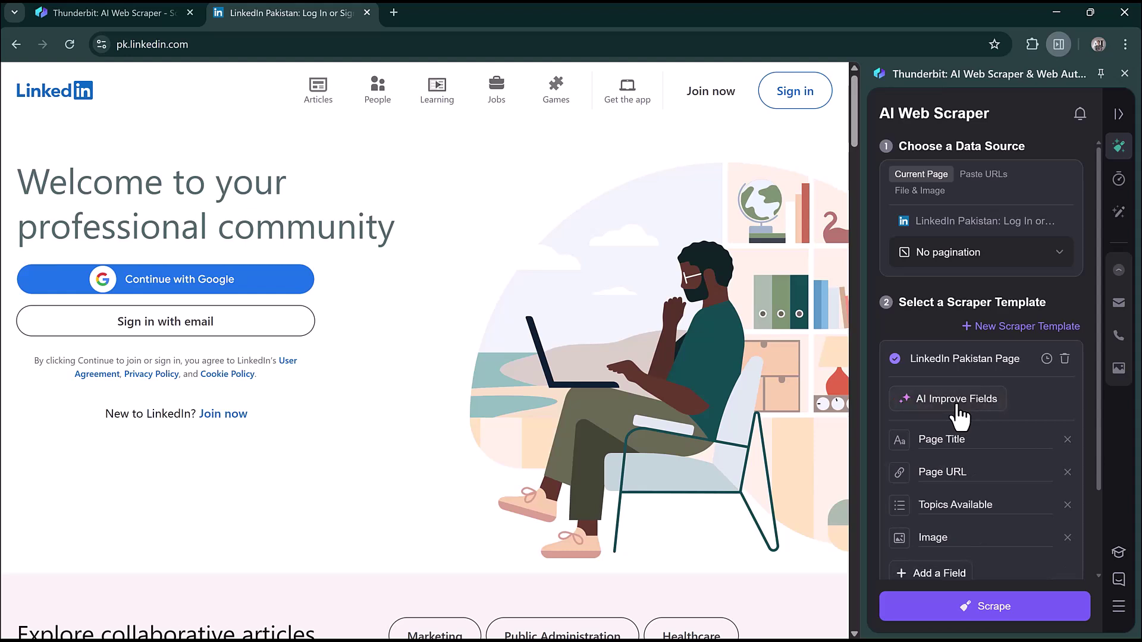
pyautogui.scroll(-2, 974, 429)
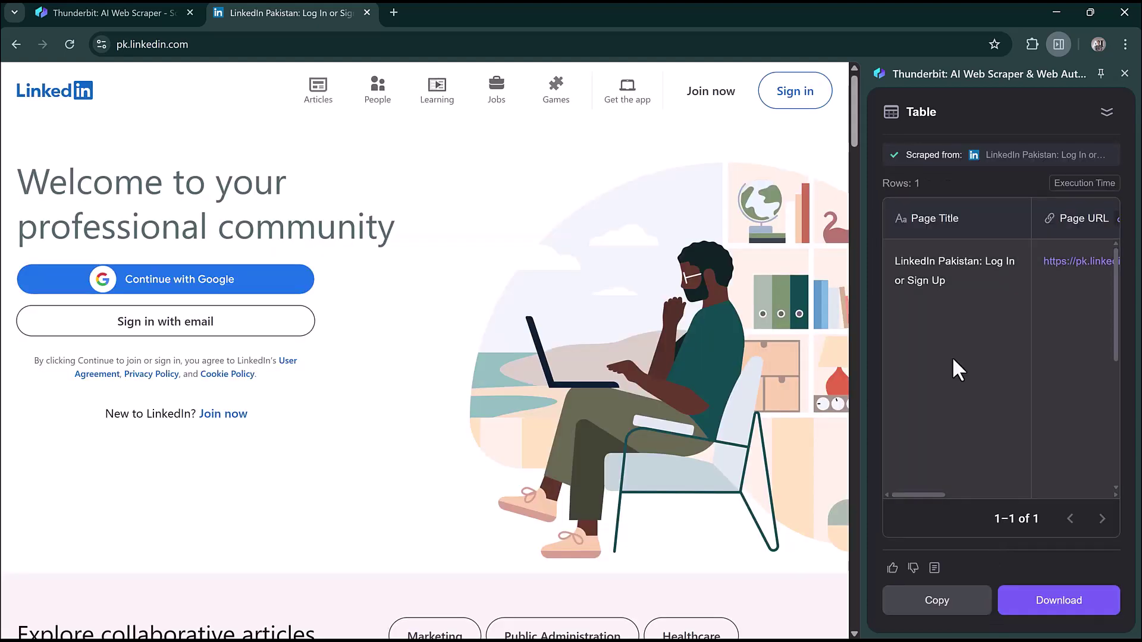
pyautogui.moveTo(919, 493); pyautogui.dragTo(1031, 491)
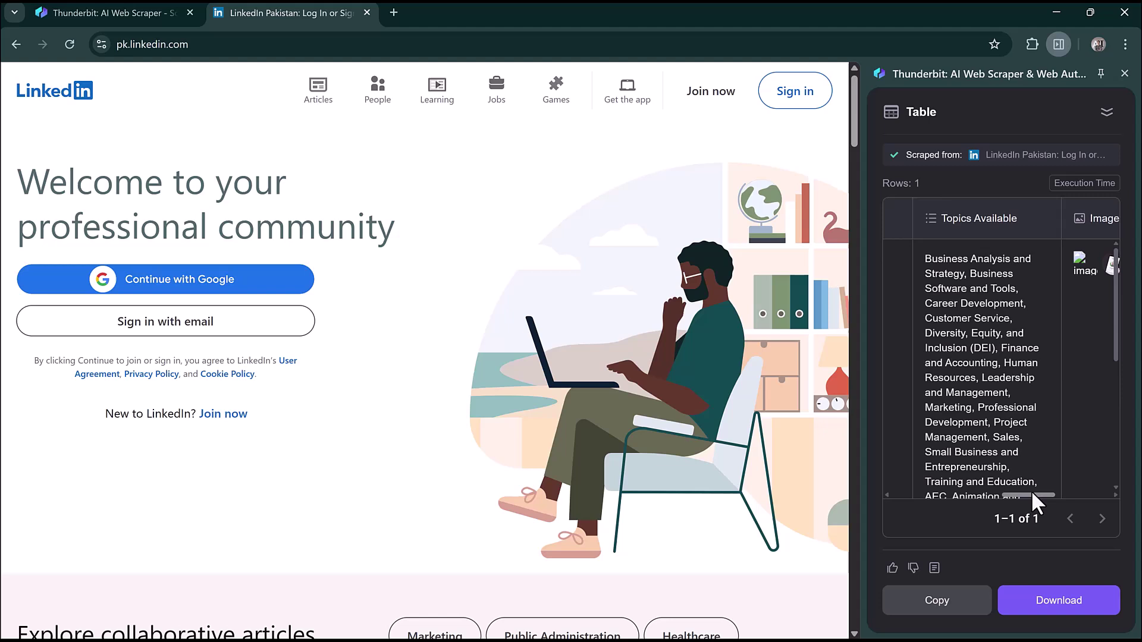
pyautogui.scroll(-2, 966, 347)
pyautogui.scroll(-2, 966, 347)
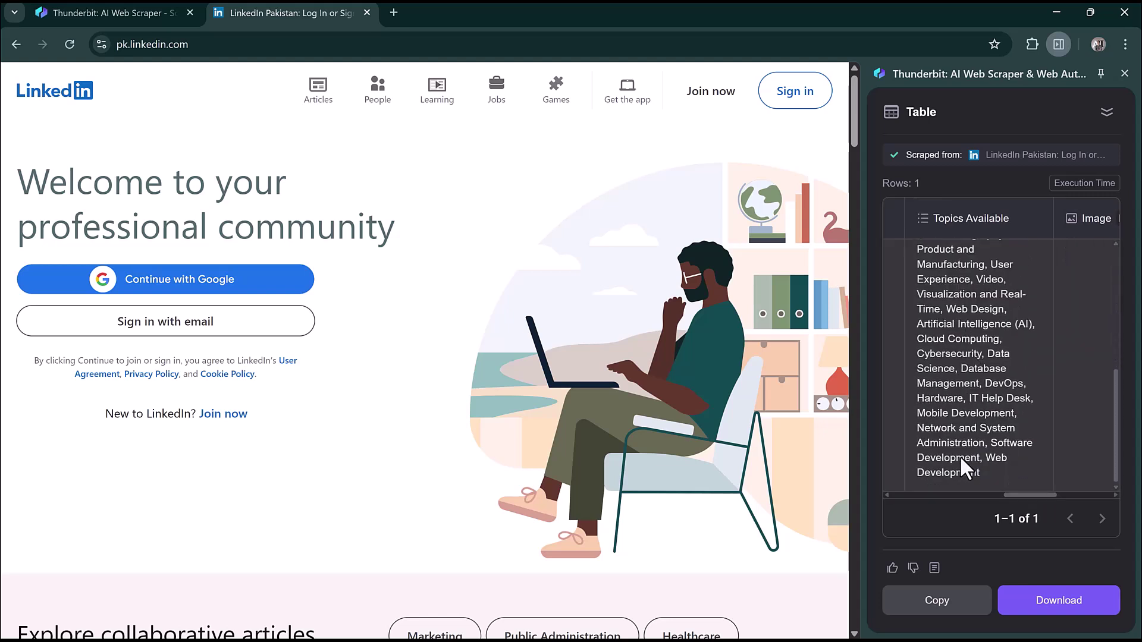
pyautogui.moveTo(1025, 495); pyautogui.dragTo(1072, 492)
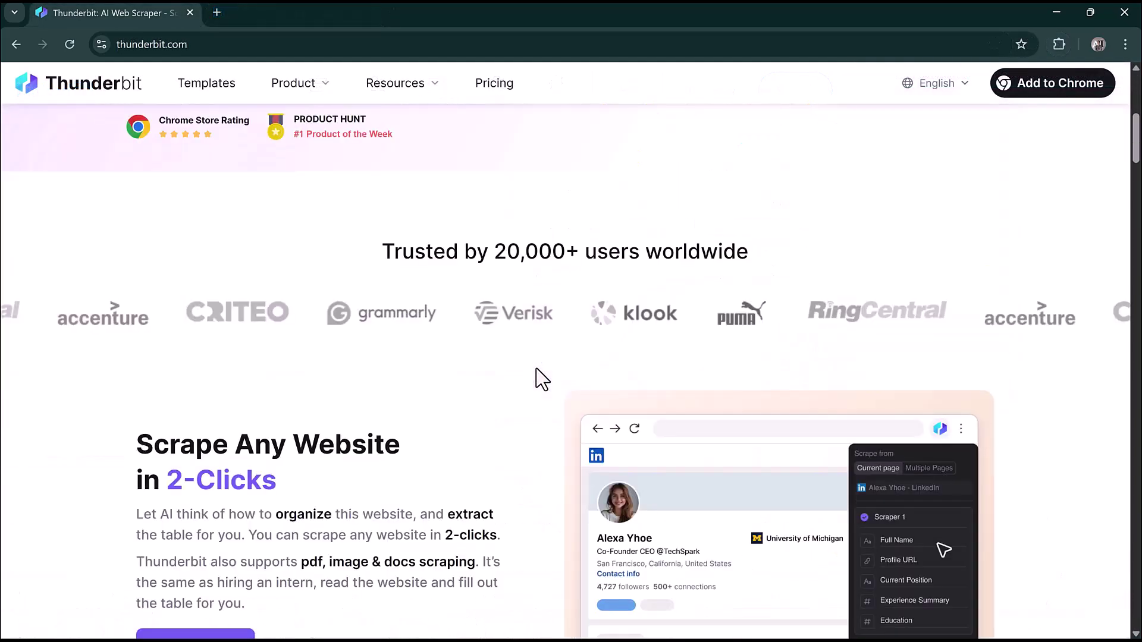
pyautogui.scroll(-3, 543, 380)
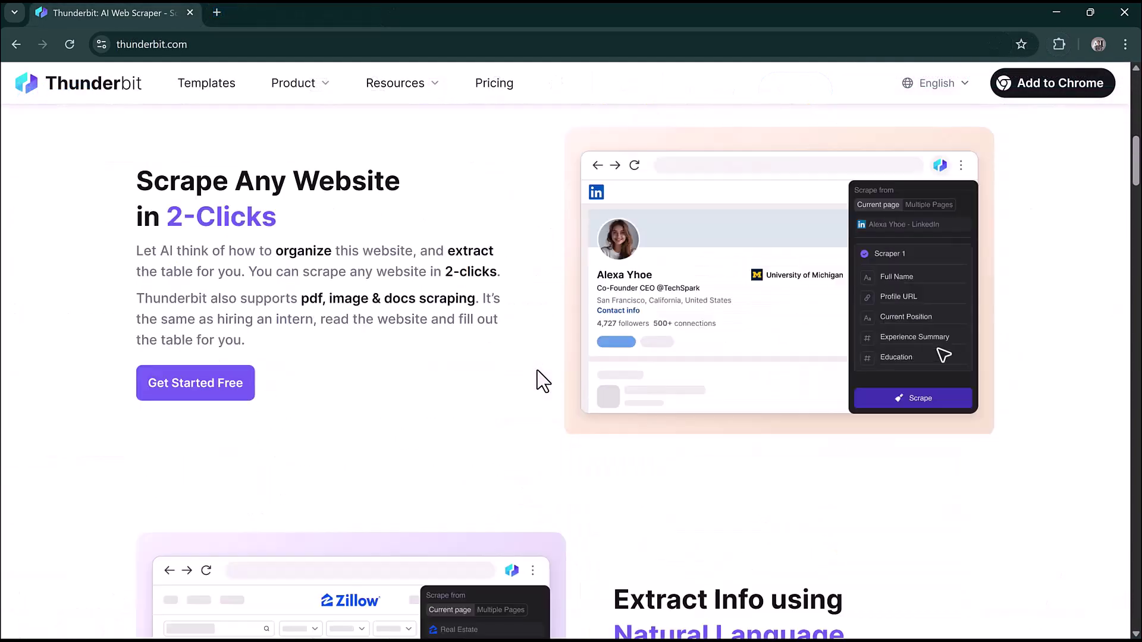
pyautogui.scroll(-2, 535, 379)
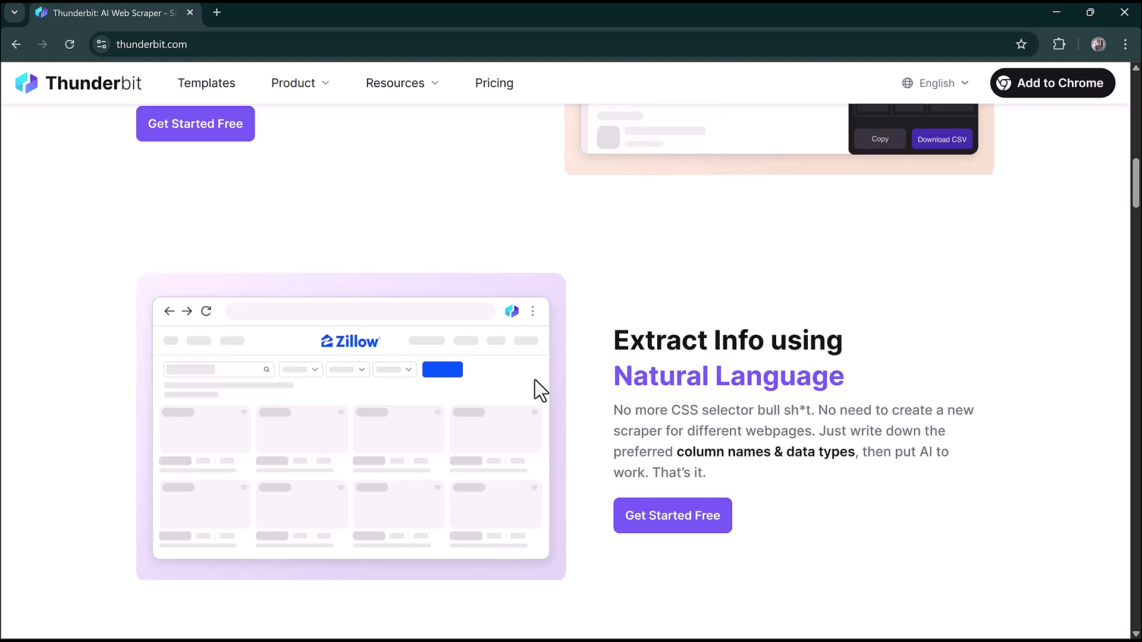
pyautogui.scroll(4, 535, 382)
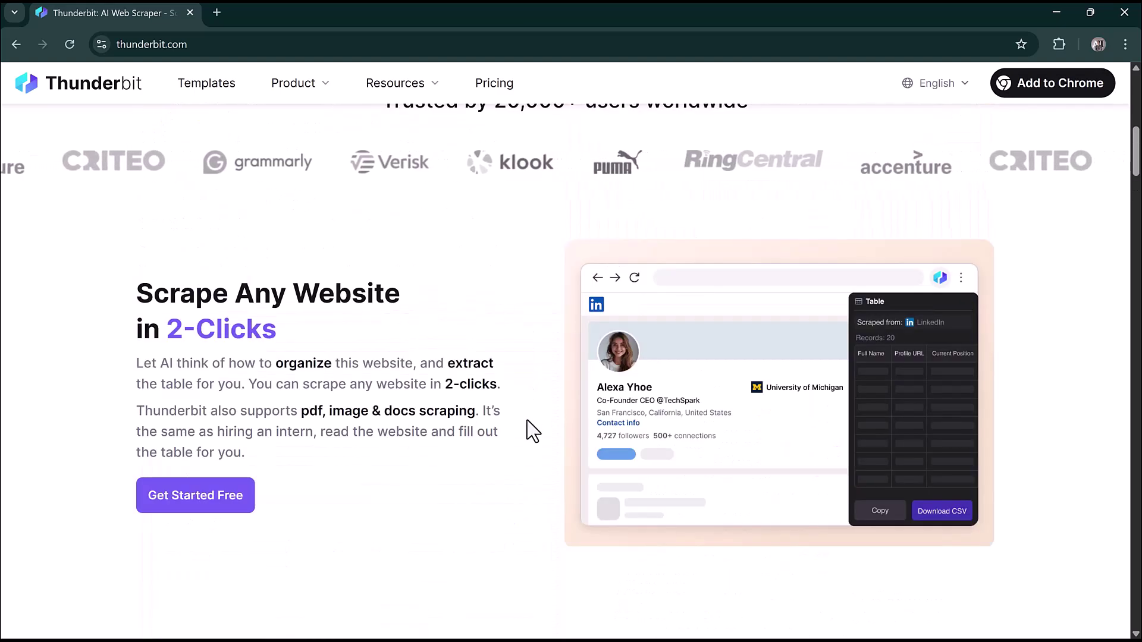
pyautogui.scroll(-2, 527, 421)
pyautogui.scroll(-2, 527, 421)
pyautogui.scroll(-4, 528, 420)
pyautogui.scroll(-2, 527, 421)
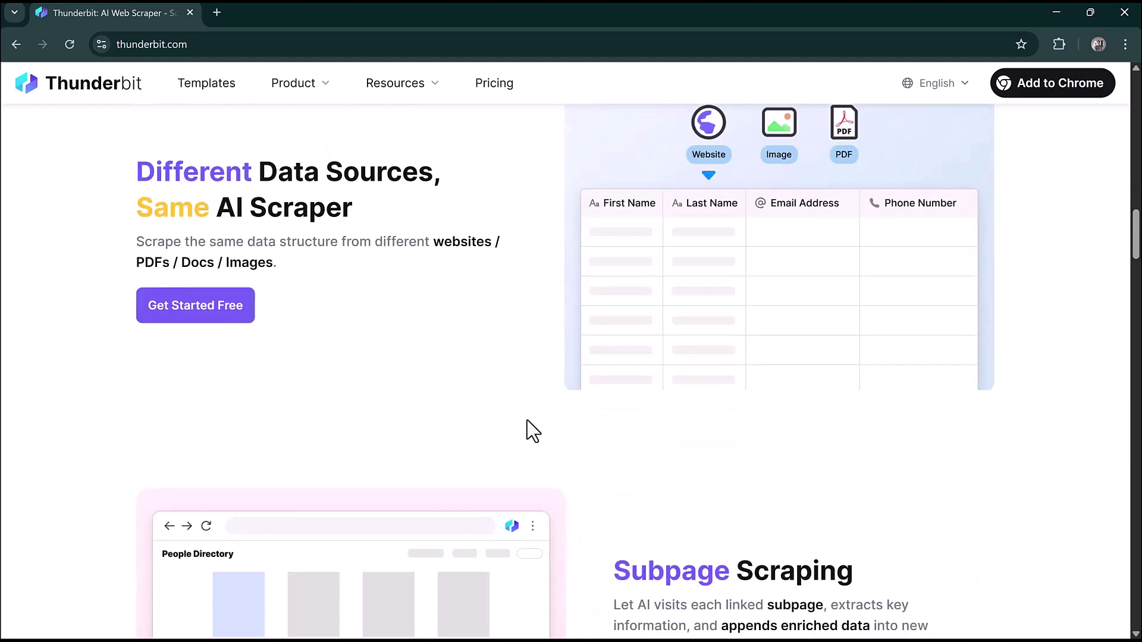
pyautogui.scroll(-4, 527, 421)
pyautogui.scroll(-1, 528, 421)
pyautogui.scroll(-2, 527, 421)
pyautogui.scroll(-2, 527, 420)
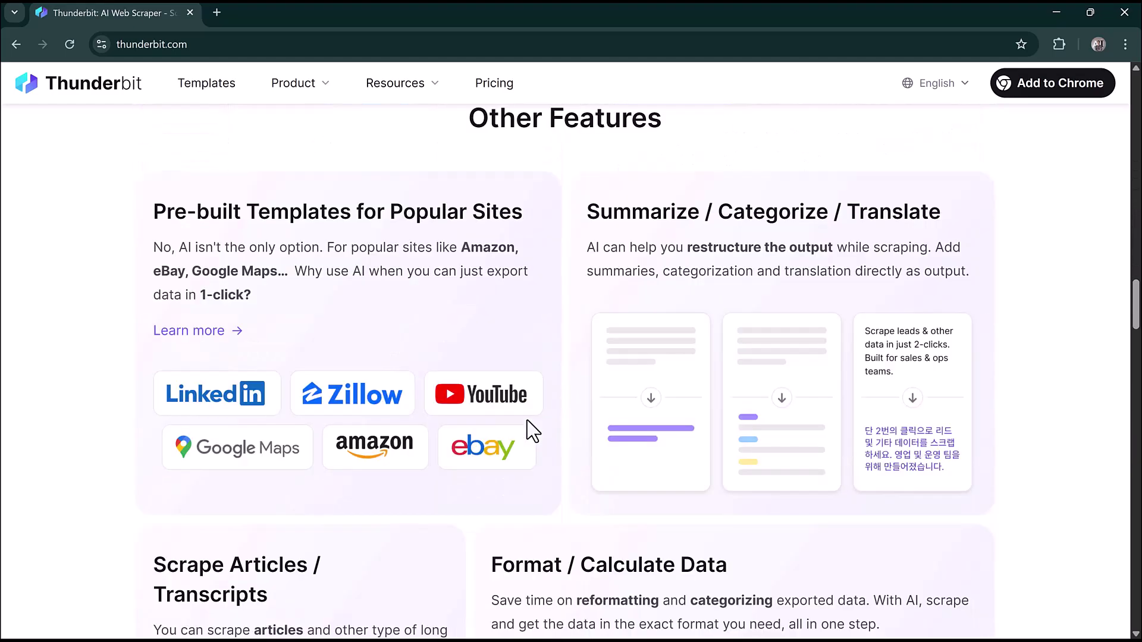